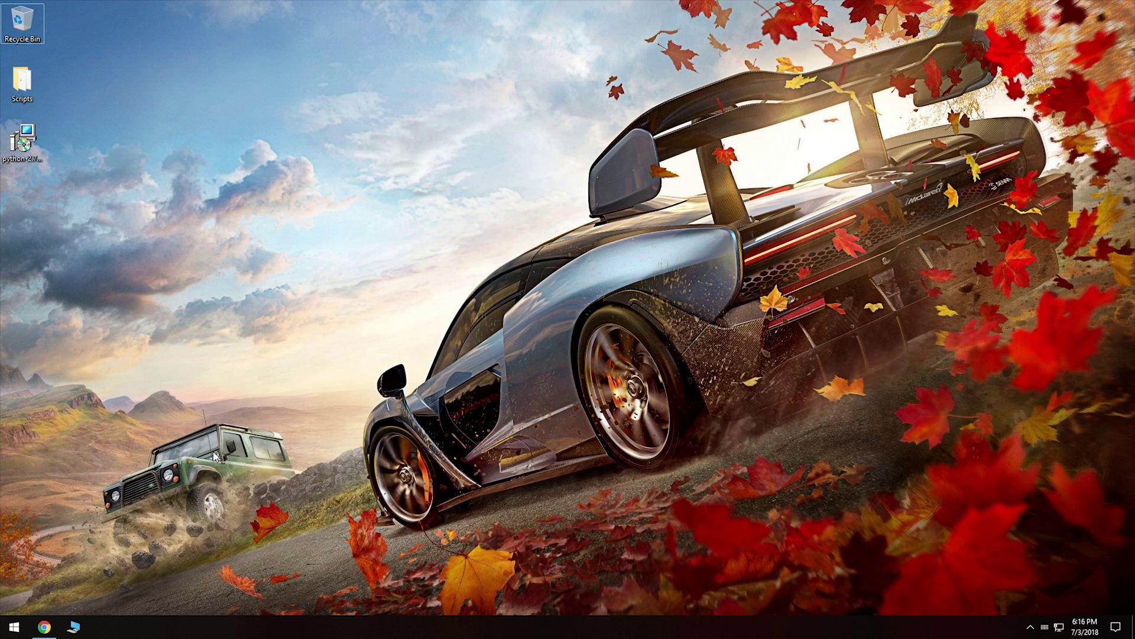
Step: Open the Python 2.7.15 release page from python.org downloads, scroll to its files, then minimize Chrome
{"action": "left_click", "coordinate": [44, 627]}
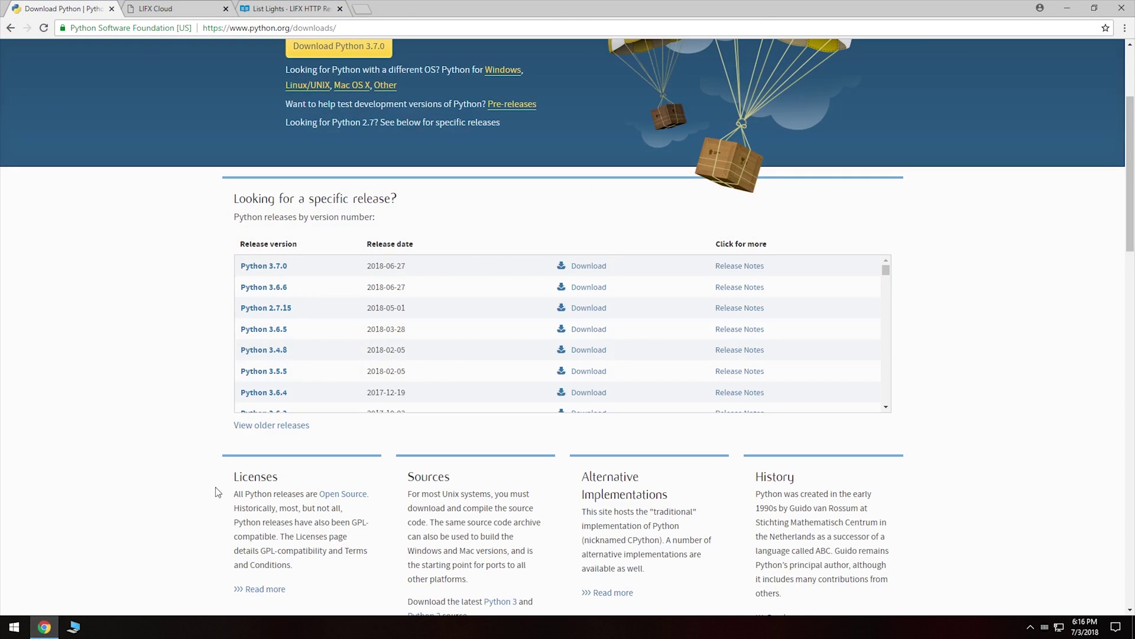
{"action": "scroll", "coordinate": [169, 326], "scroll_direction": "up", "scroll_amount": 3}
{"action": "scroll", "coordinate": [169, 326], "scroll_direction": "up", "scroll_amount": 1}
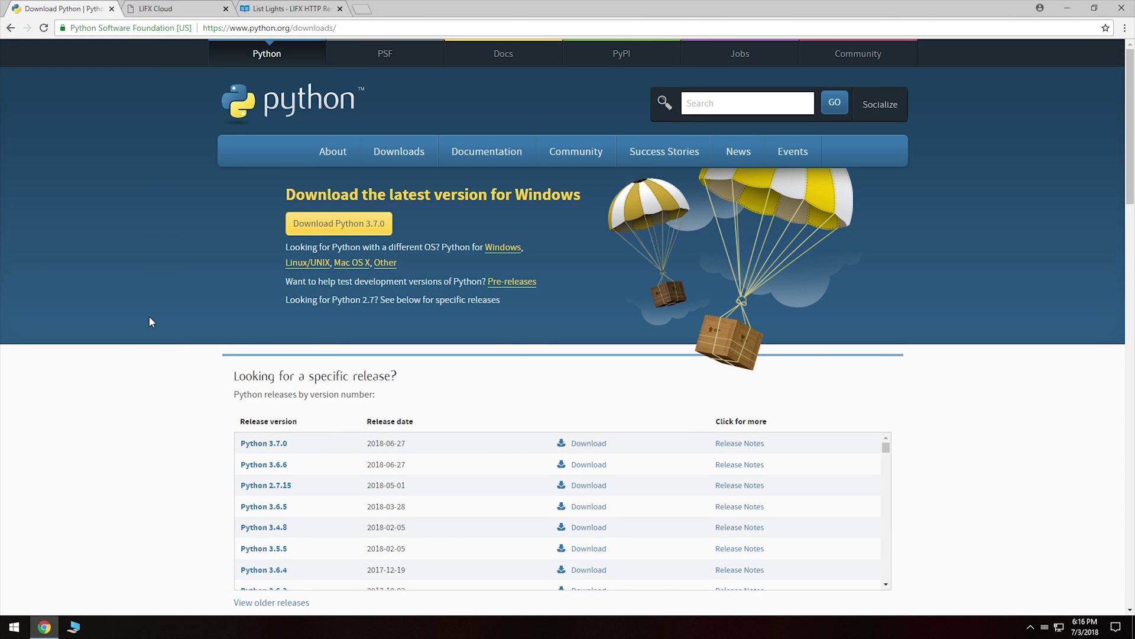
{"action": "scroll", "coordinate": [149, 321], "scroll_direction": "down", "scroll_amount": 3}
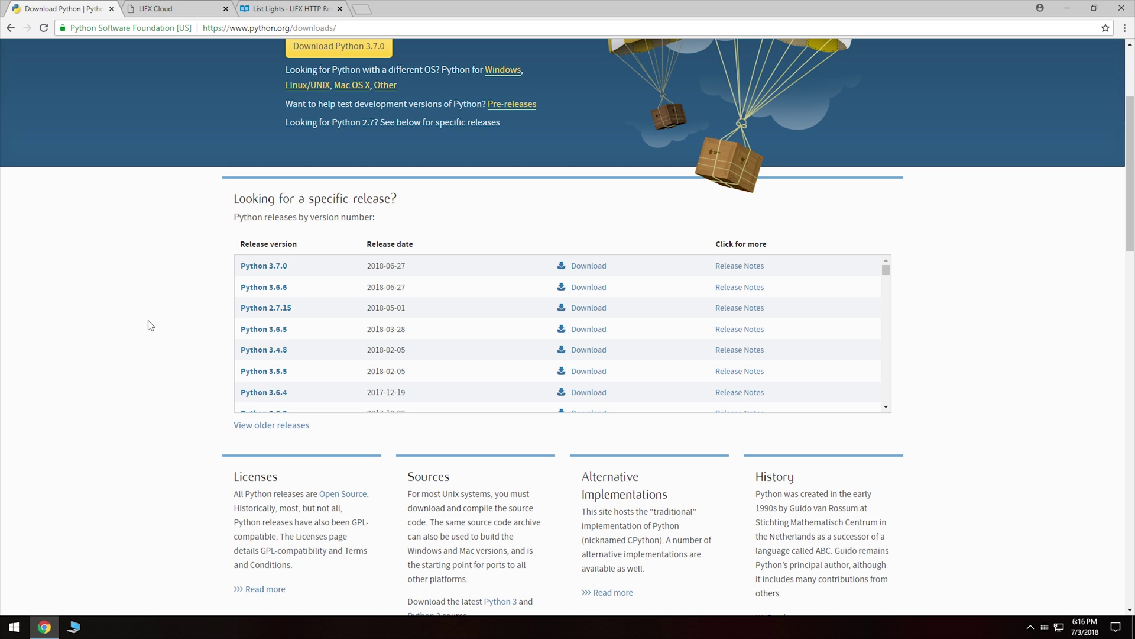
{"action": "scroll", "coordinate": [142, 343], "scroll_direction": "up", "scroll_amount": 2}
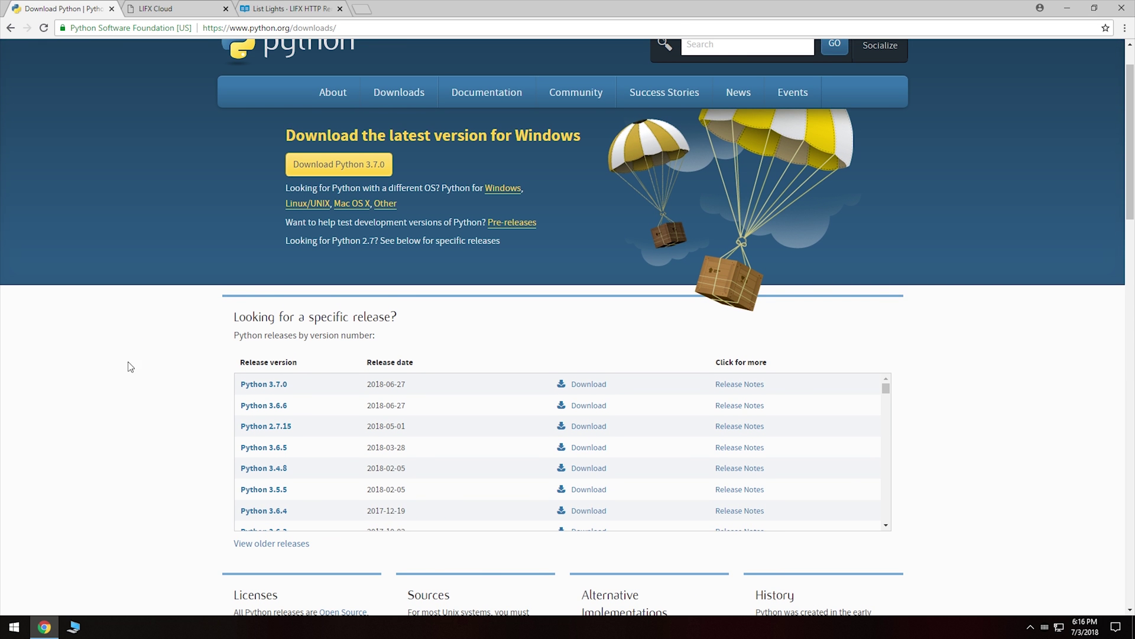
{"action": "scroll", "coordinate": [152, 414], "scroll_direction": "down", "scroll_amount": 1}
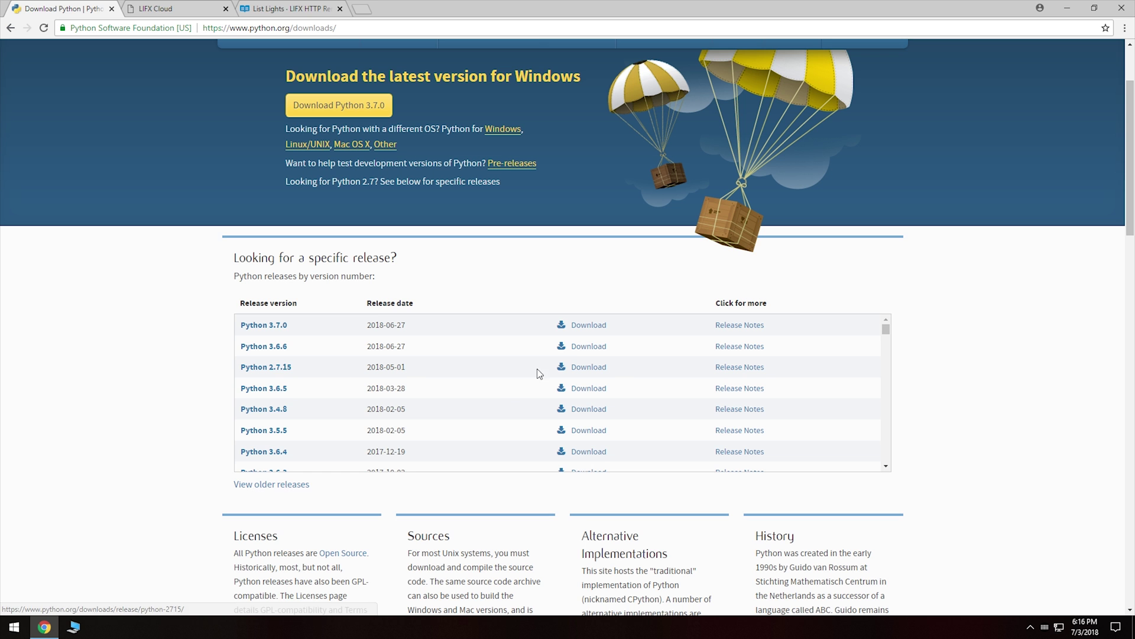
{"action": "left_click", "coordinate": [581, 367]}
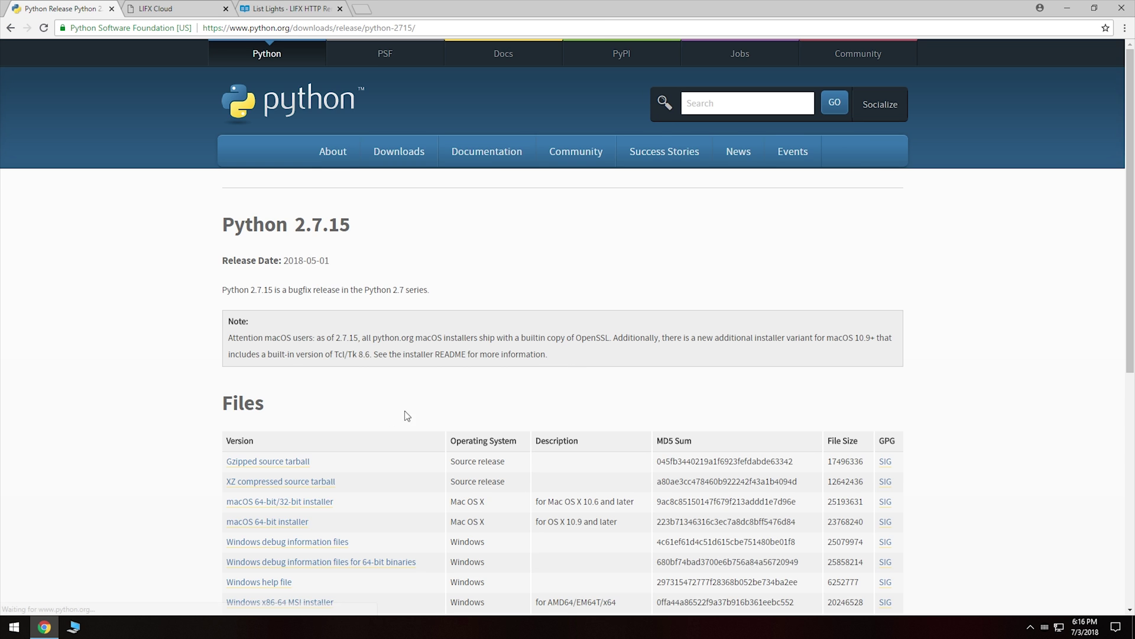
{"action": "scroll", "coordinate": [355, 408], "scroll_direction": "down", "scroll_amount": 3}
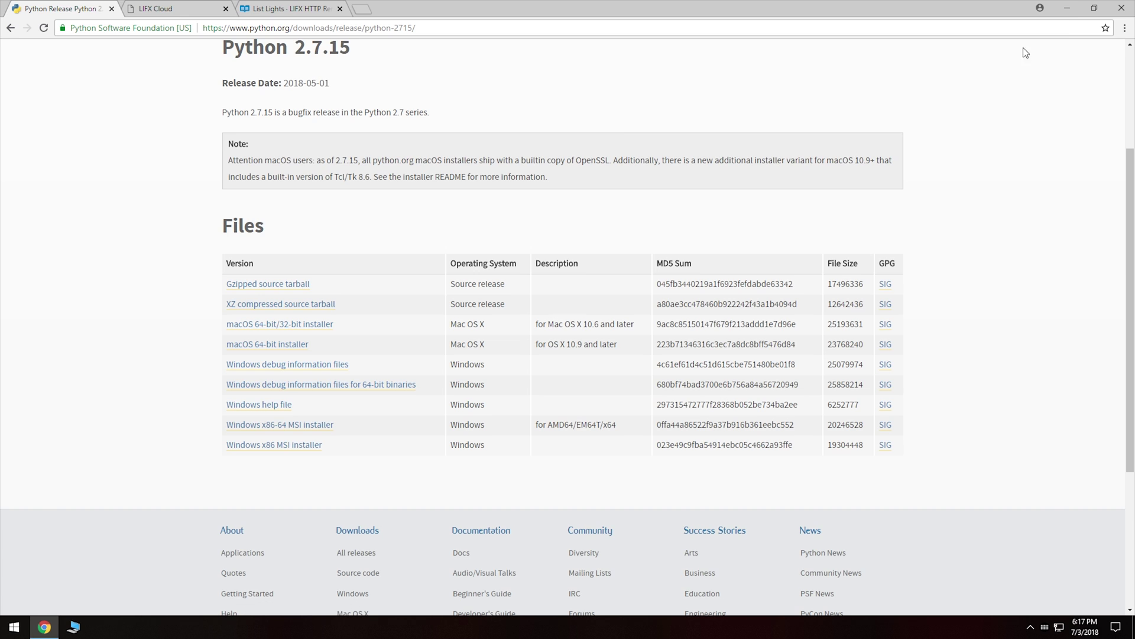
{"action": "left_click", "coordinate": [1068, 9]}
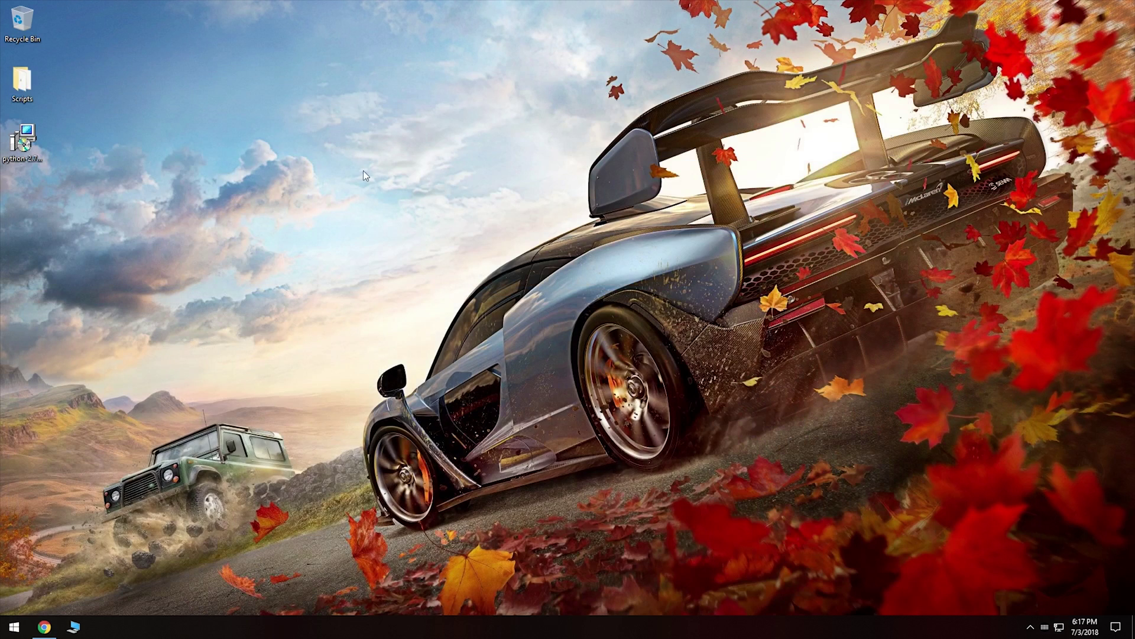
Step: Launch the Python 2.7.15 installer, keeping the all-users install and the C:\Python27\ folder
{"action": "double_click", "coordinate": [44, 142]}
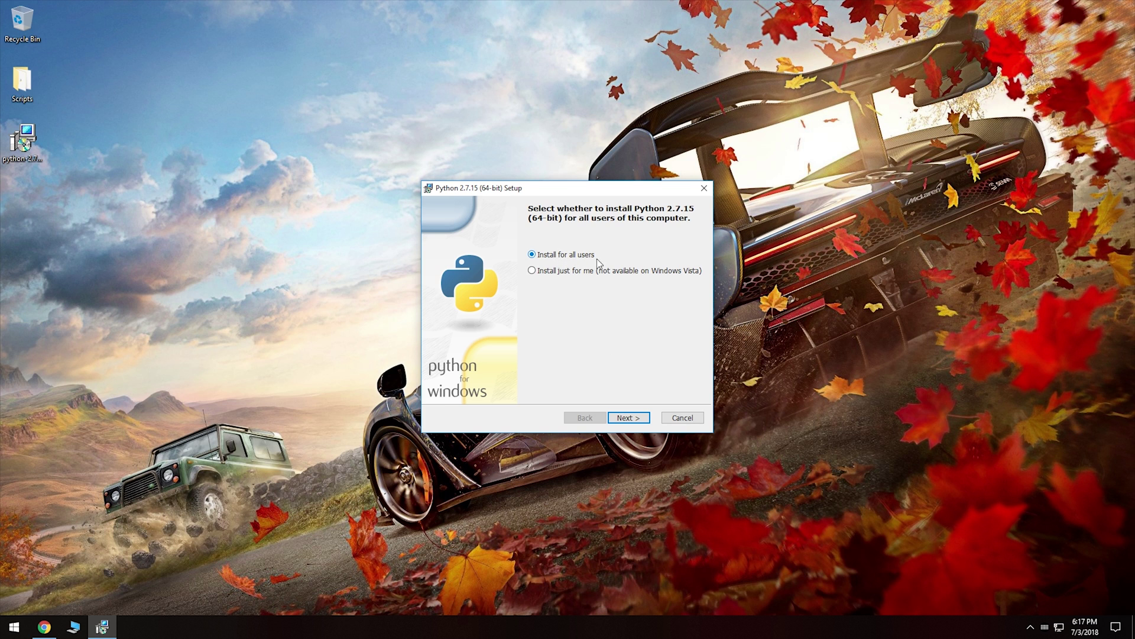
{"action": "left_click", "coordinate": [623, 415]}
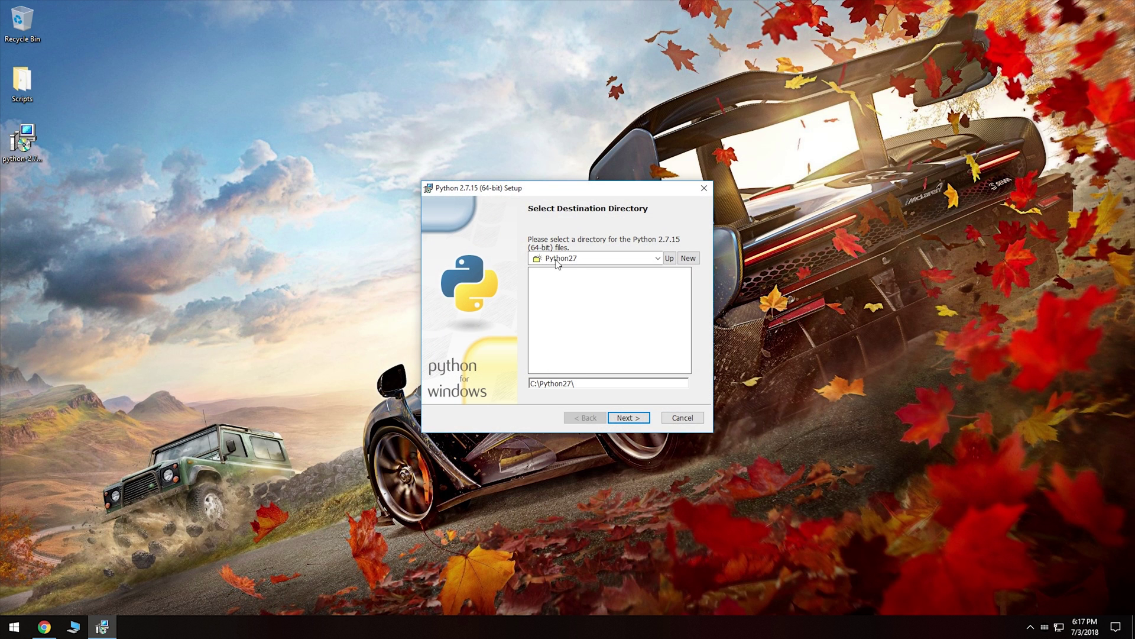
{"action": "left_click", "coordinate": [627, 418]}
{"action": "scroll", "coordinate": [554, 319], "scroll_direction": "down", "scroll_amount": 1}
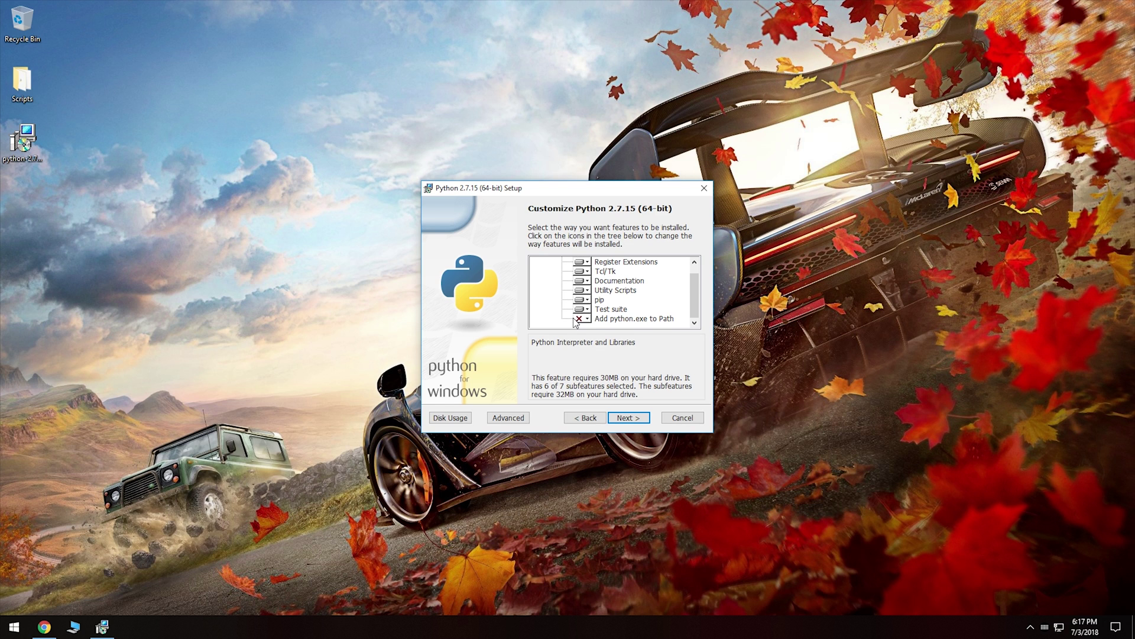
Step: Enable 'Add python.exe to Path', install with UAC approval, and finish the setup
{"action": "left_click", "coordinate": [596, 319]}
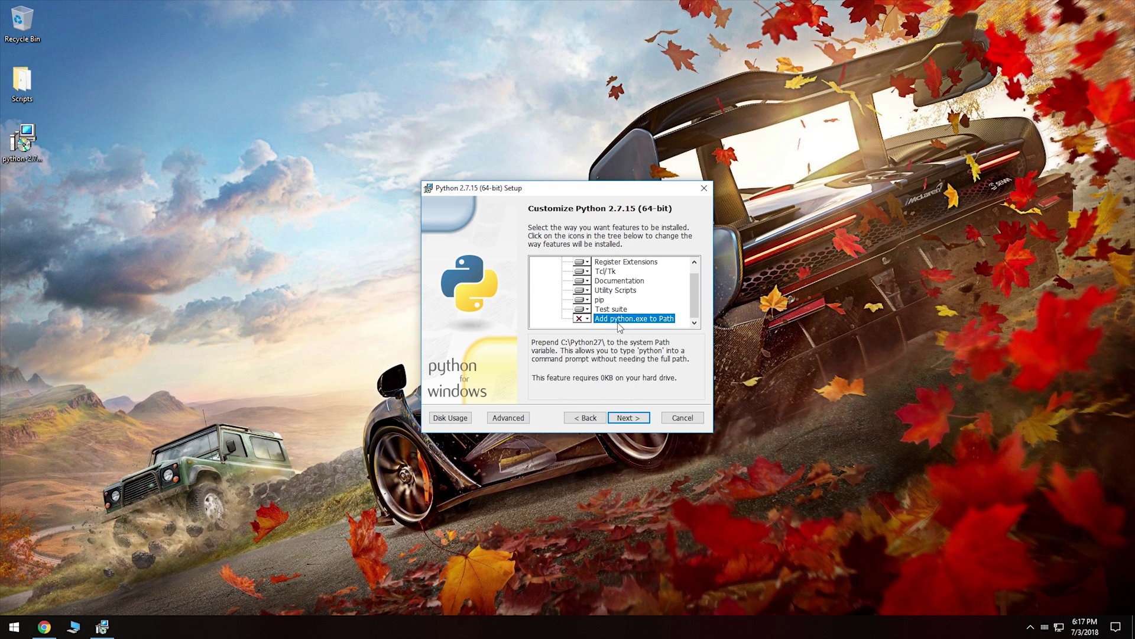
{"action": "left_click", "coordinate": [580, 319]}
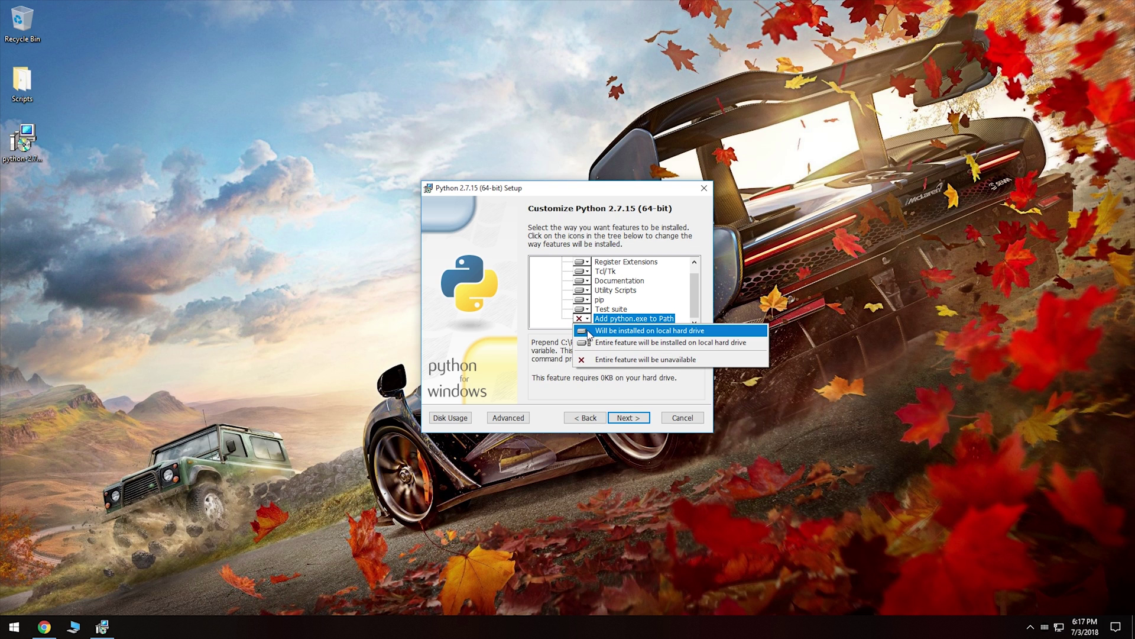
{"action": "left_click", "coordinate": [588, 331]}
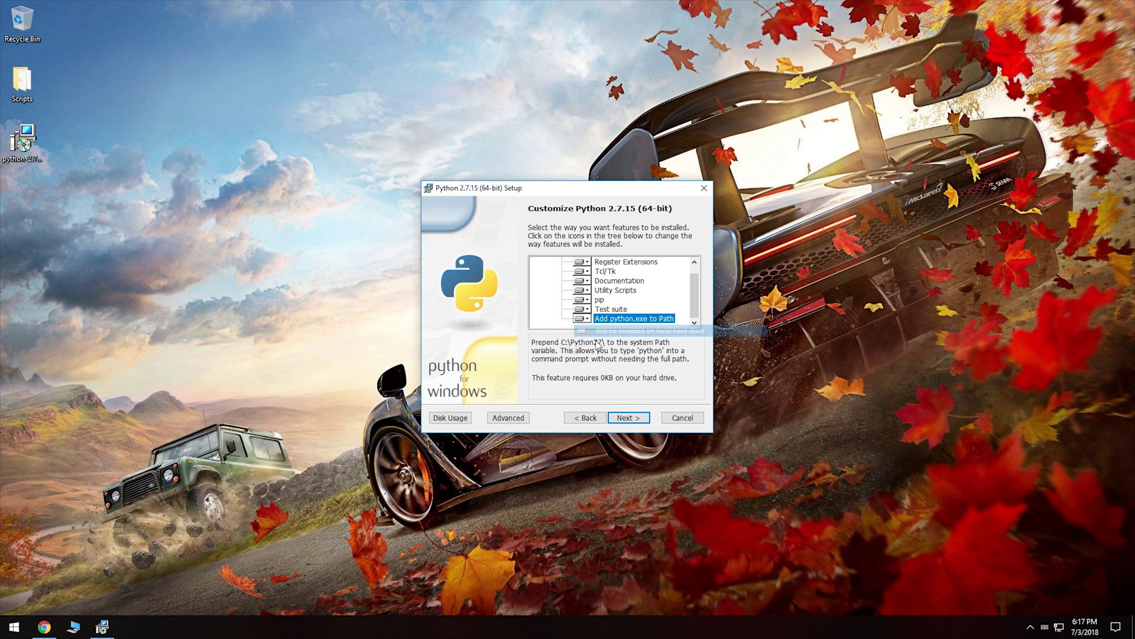
{"action": "left_click", "coordinate": [630, 418]}
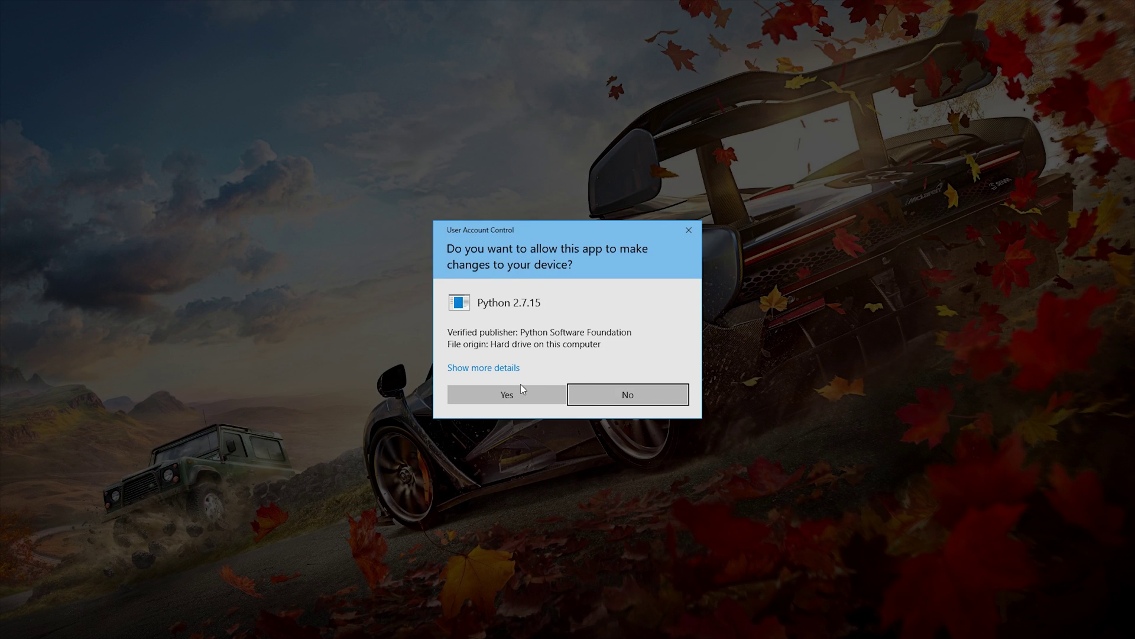
{"action": "left_click", "coordinate": [526, 392]}
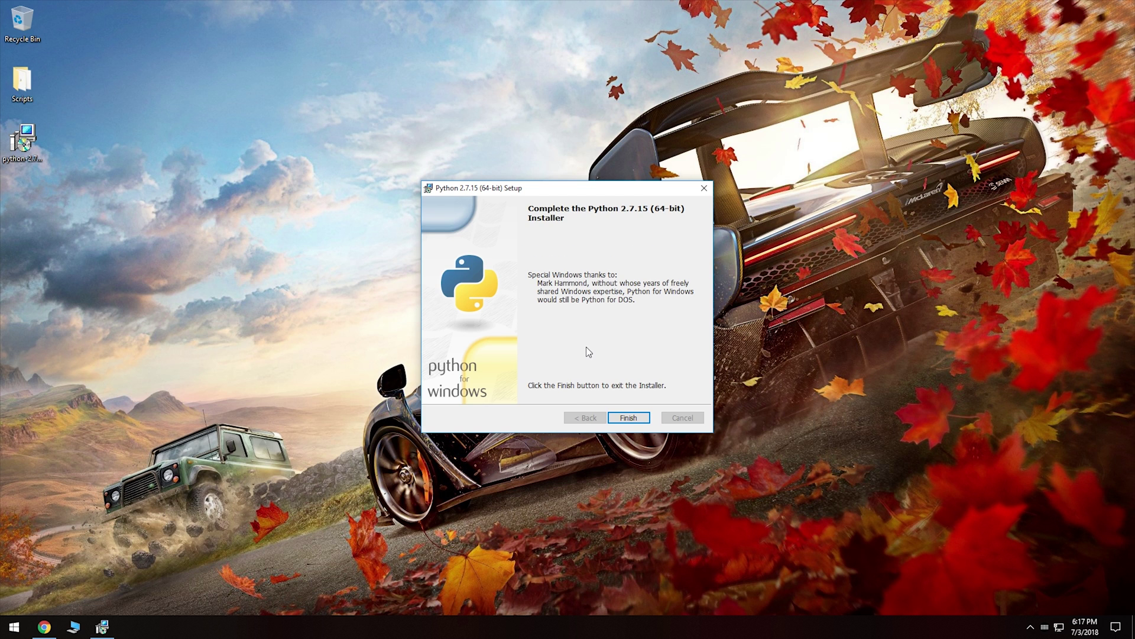
{"action": "left_click", "coordinate": [629, 417]}
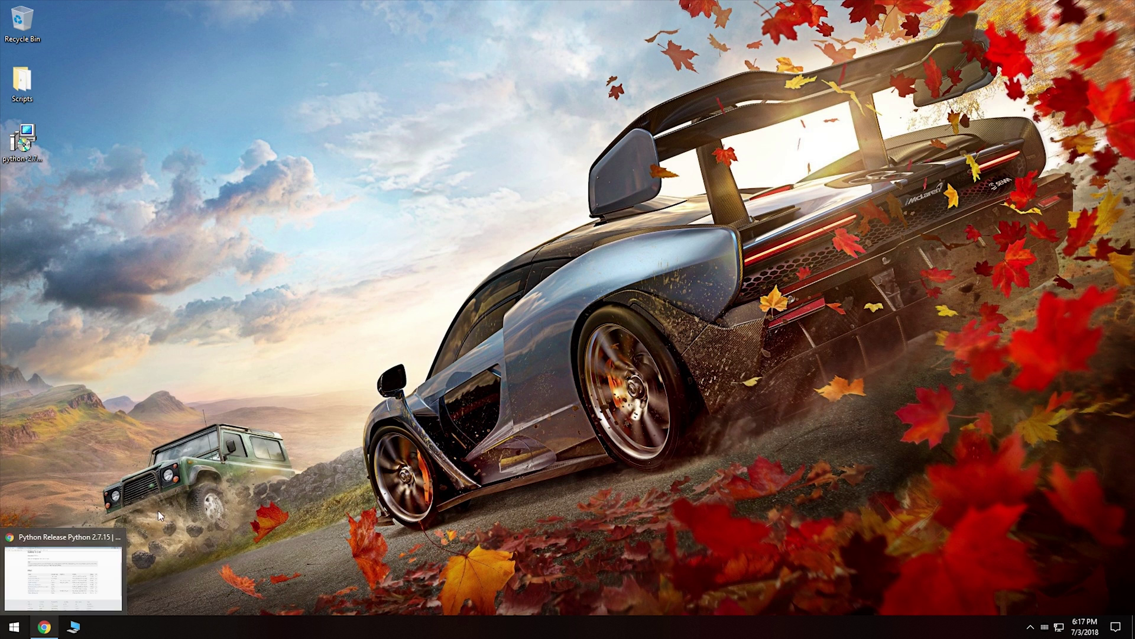
Step: Open Command Prompt via cmd, run 'pip install pifx', then close the console
{"action": "left_click", "coordinate": [14, 627]}
{"action": "type", "text": "cmd"}
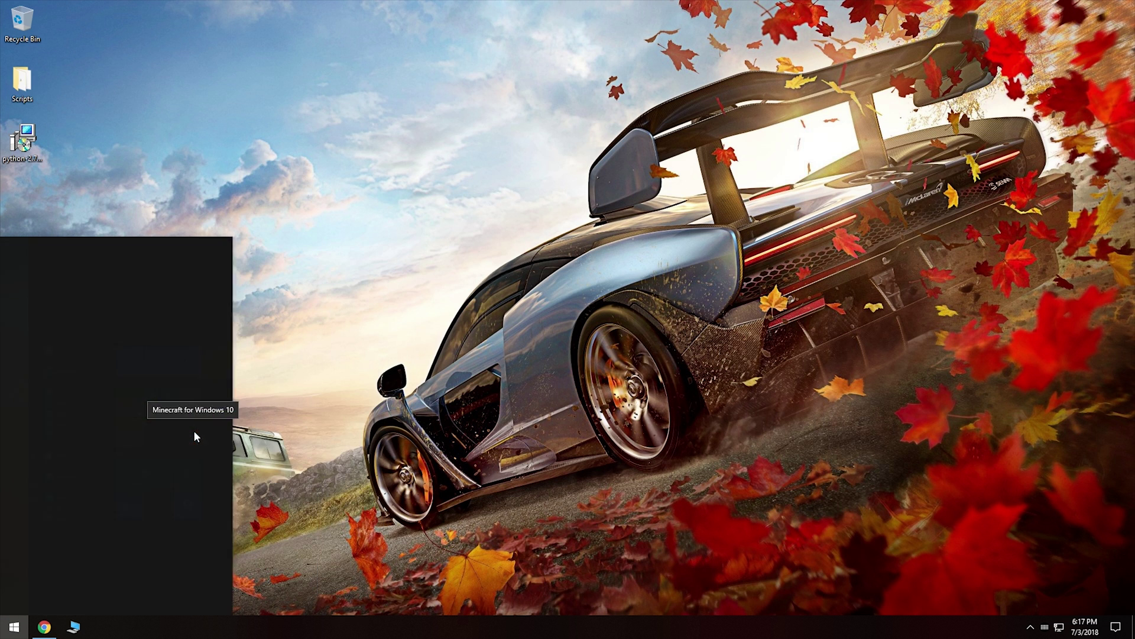
{"action": "key", "text": "Return"}
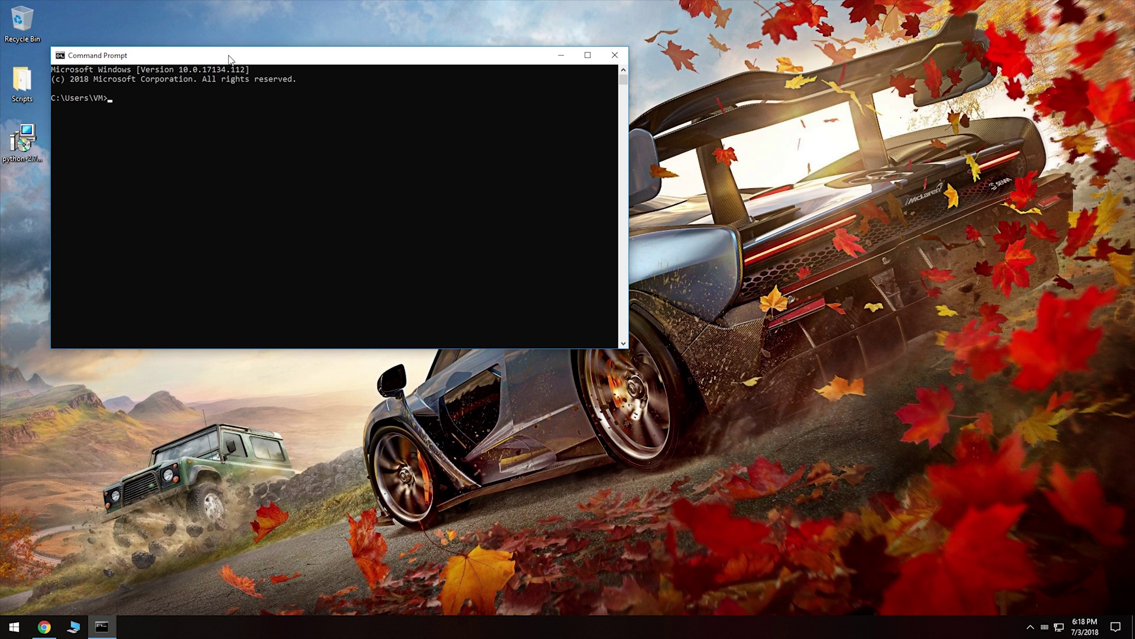
{"action": "left_click_drag", "start_coordinate": [228, 58], "coordinate": [384, 162]}
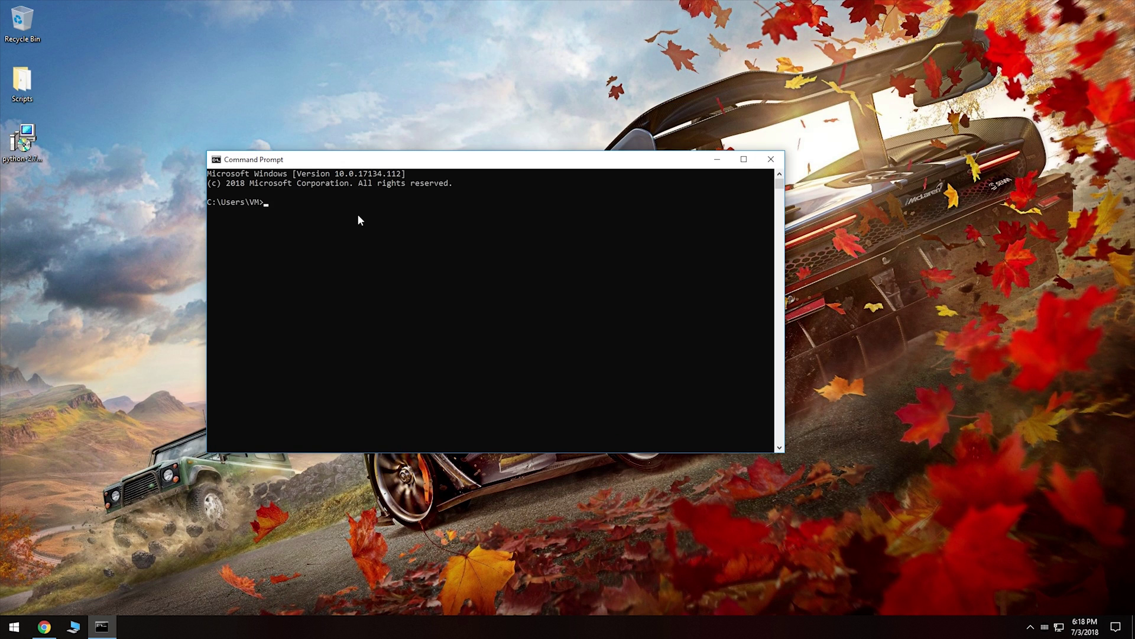
{"action": "type", "text": "pip install pifx"}
{"action": "key", "text": "Return"}
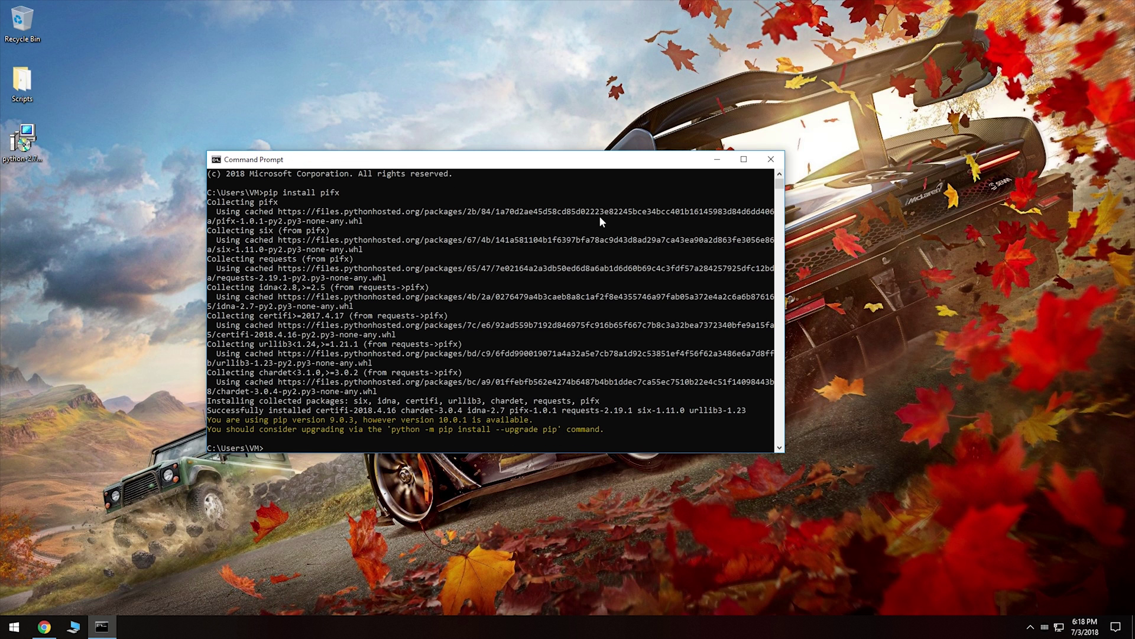
{"action": "left_click", "coordinate": [771, 159]}
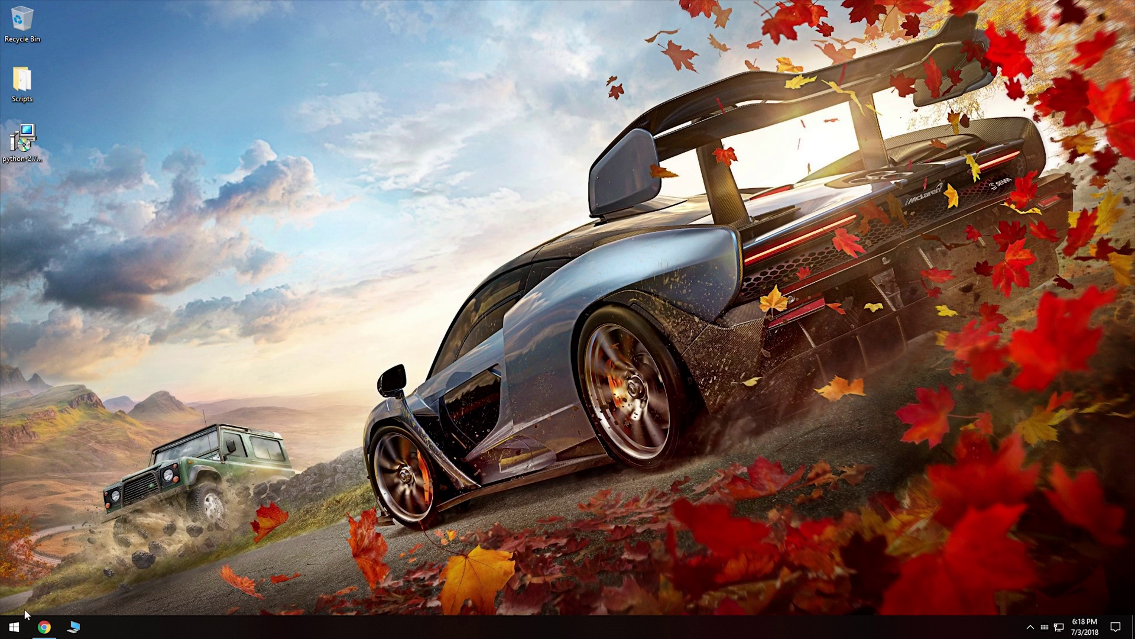
Step: Restore Chrome, close the Python release tab, and go to the LIFX Cloud account settings
{"action": "left_click", "coordinate": [45, 627]}
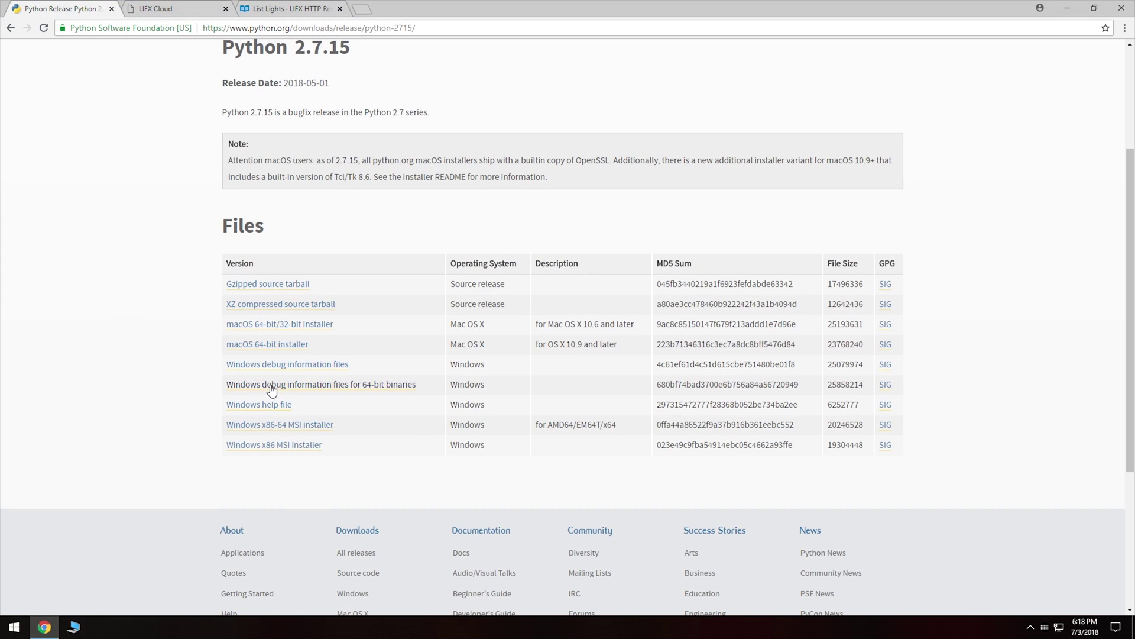
{"action": "left_click", "coordinate": [111, 9]}
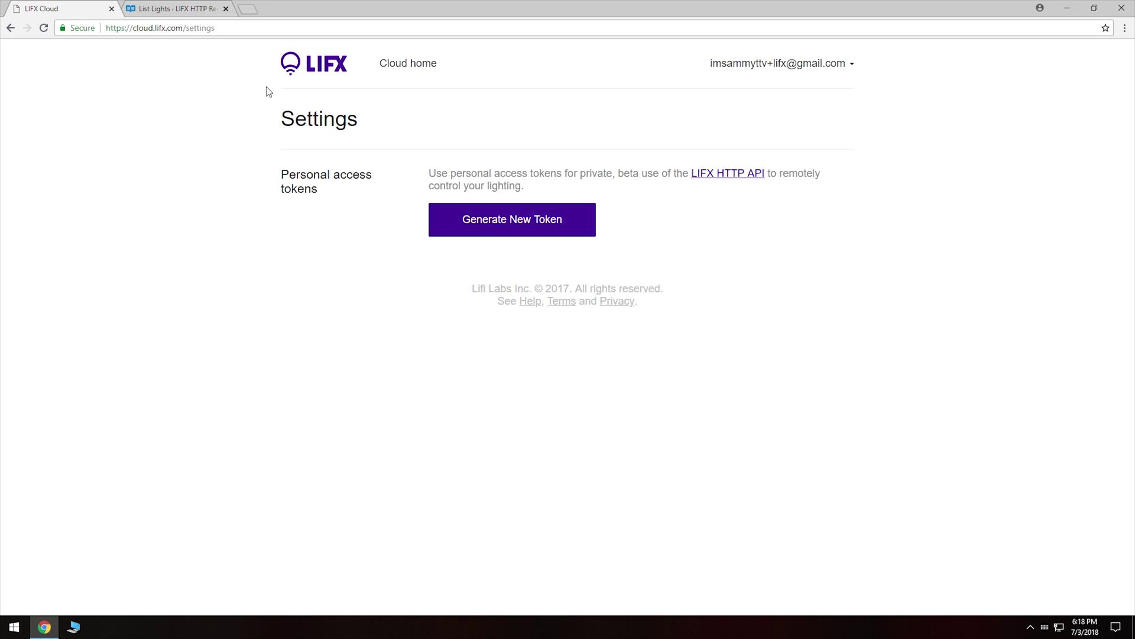
{"action": "left_click", "coordinate": [428, 68]}
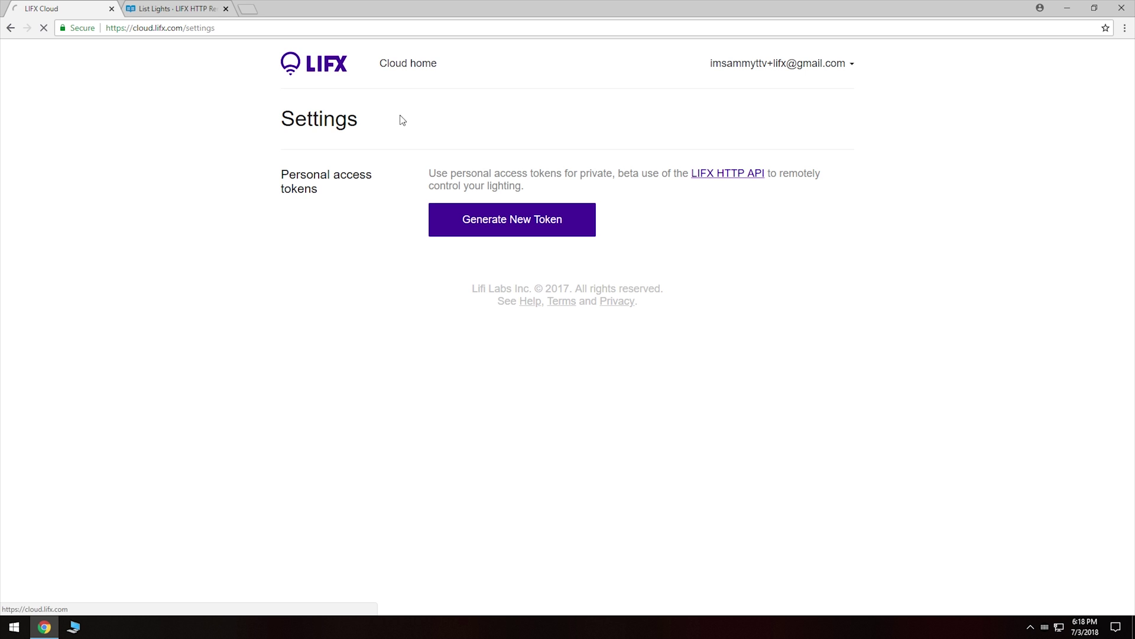
{"action": "scroll", "coordinate": [586, 259], "scroll_direction": "down", "scroll_amount": 1}
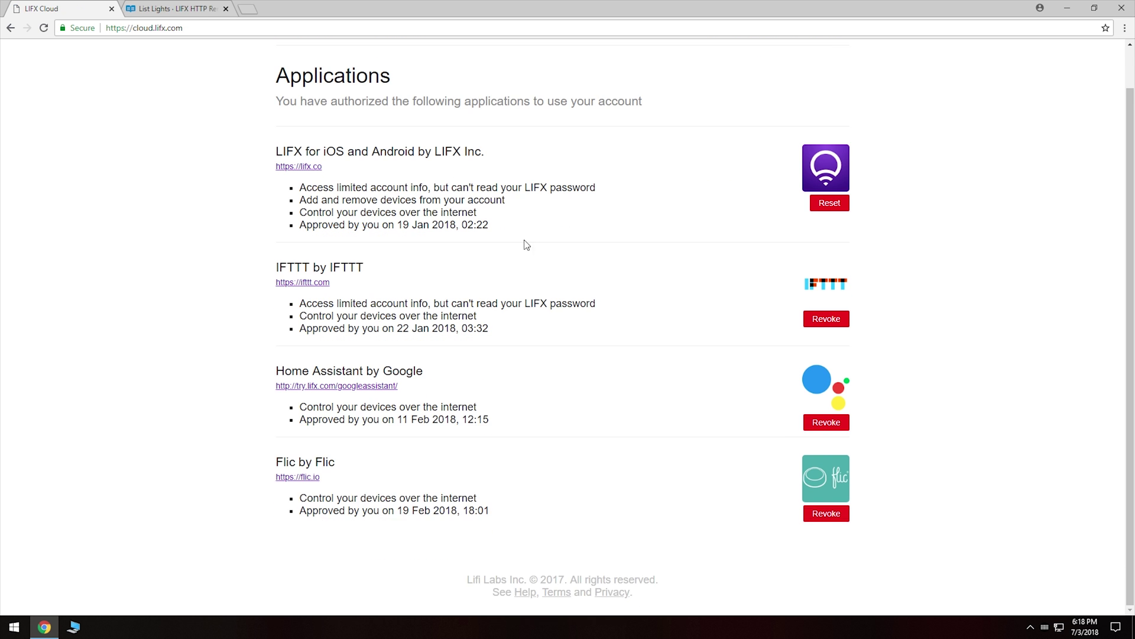
{"action": "scroll", "coordinate": [525, 243], "scroll_direction": "up", "scroll_amount": 1}
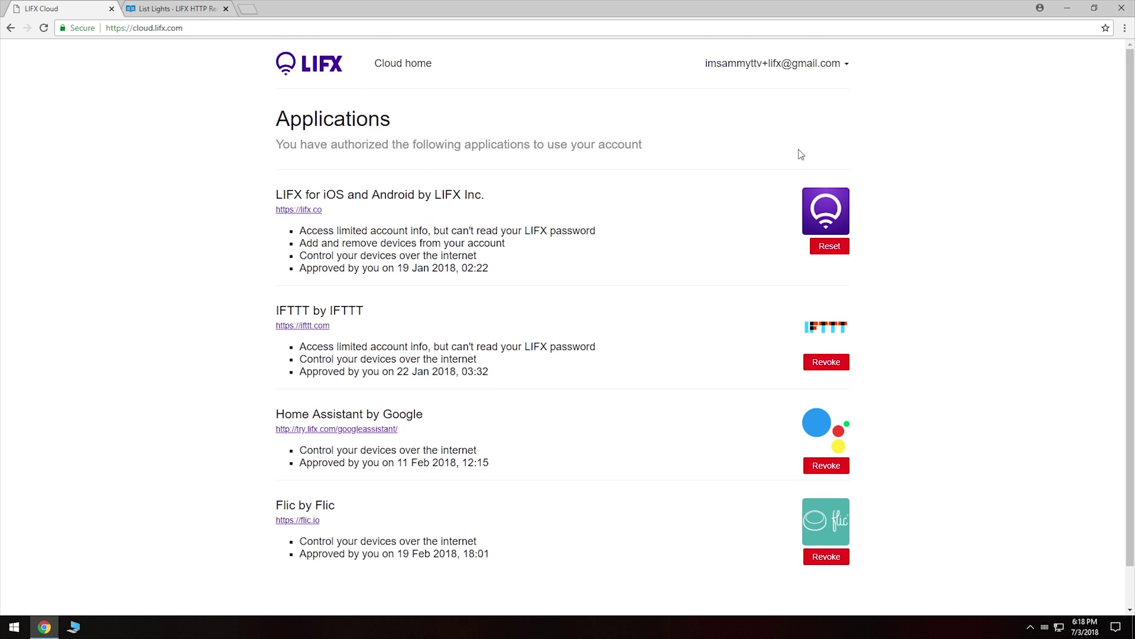
{"action": "left_click", "coordinate": [838, 69]}
{"action": "left_click", "coordinate": [778, 81]}
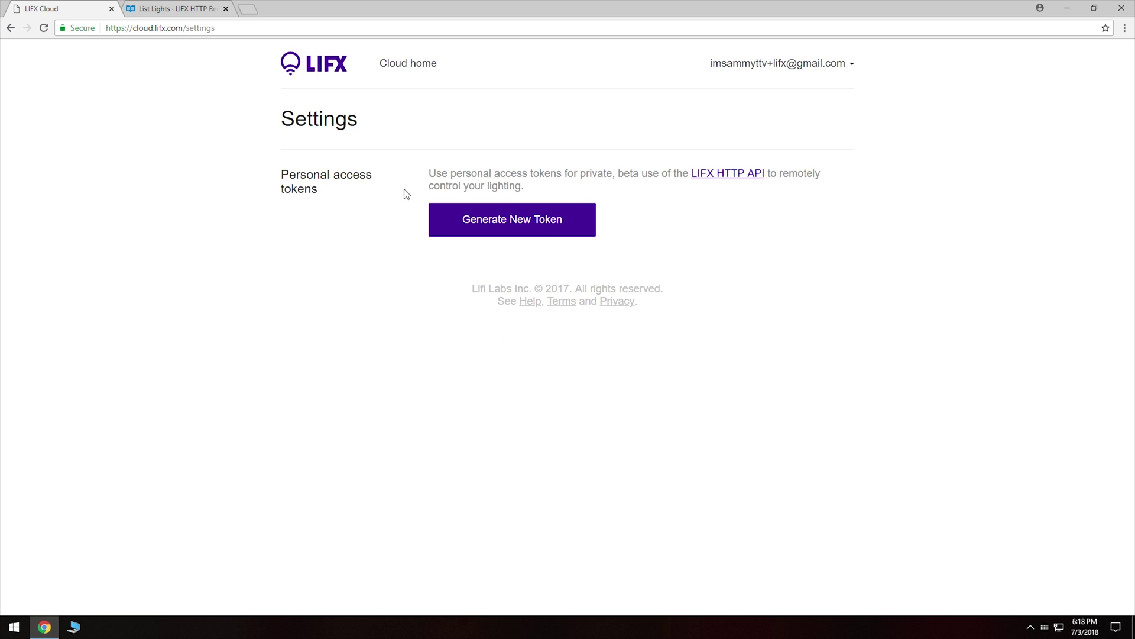
Step: Generate a personal access token labelled 'Stream Deck' and select the token text
{"action": "left_click", "coordinate": [584, 220]}
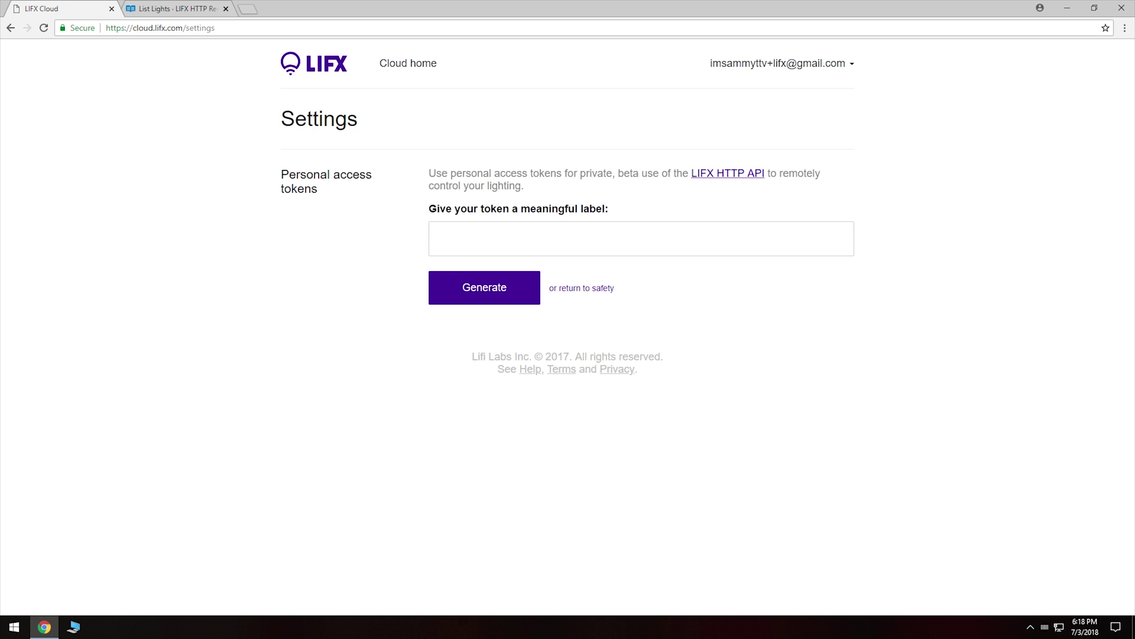
{"action": "left_click", "coordinate": [584, 238]}
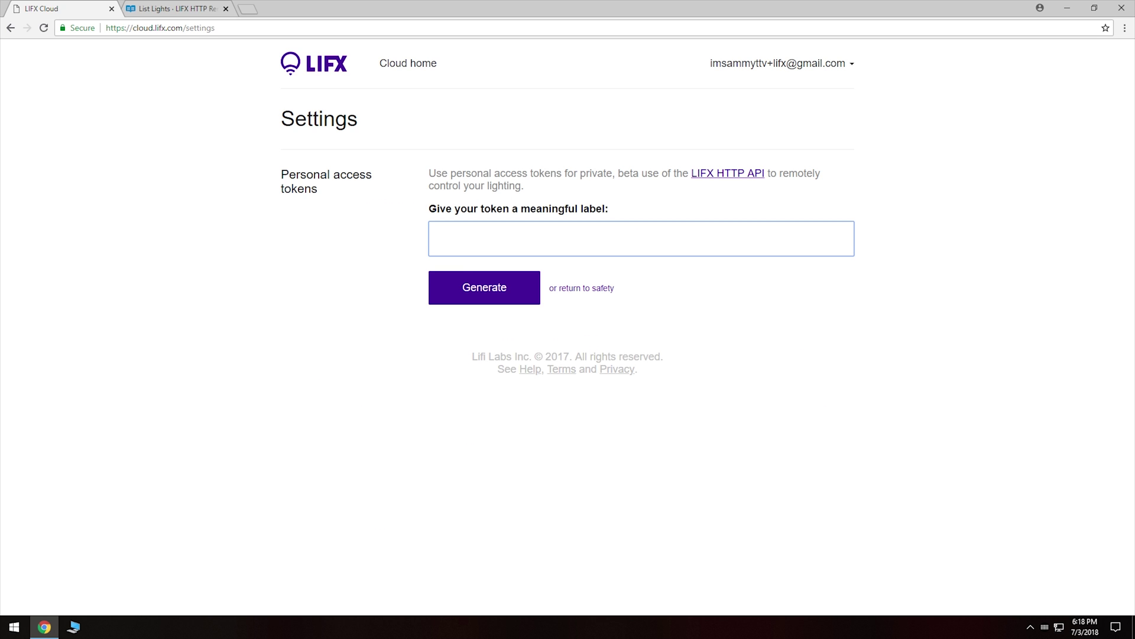
{"action": "type", "text": "Stream Deck"}
{"action": "left_click", "coordinate": [525, 299]}
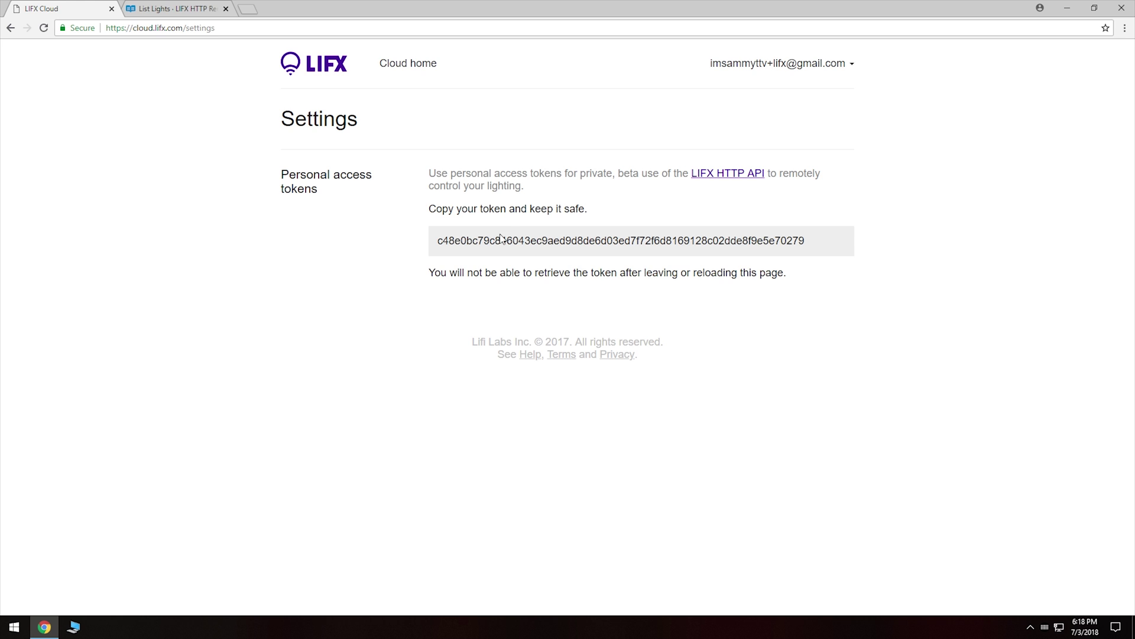
{"action": "double_click", "coordinate": [592, 240]}
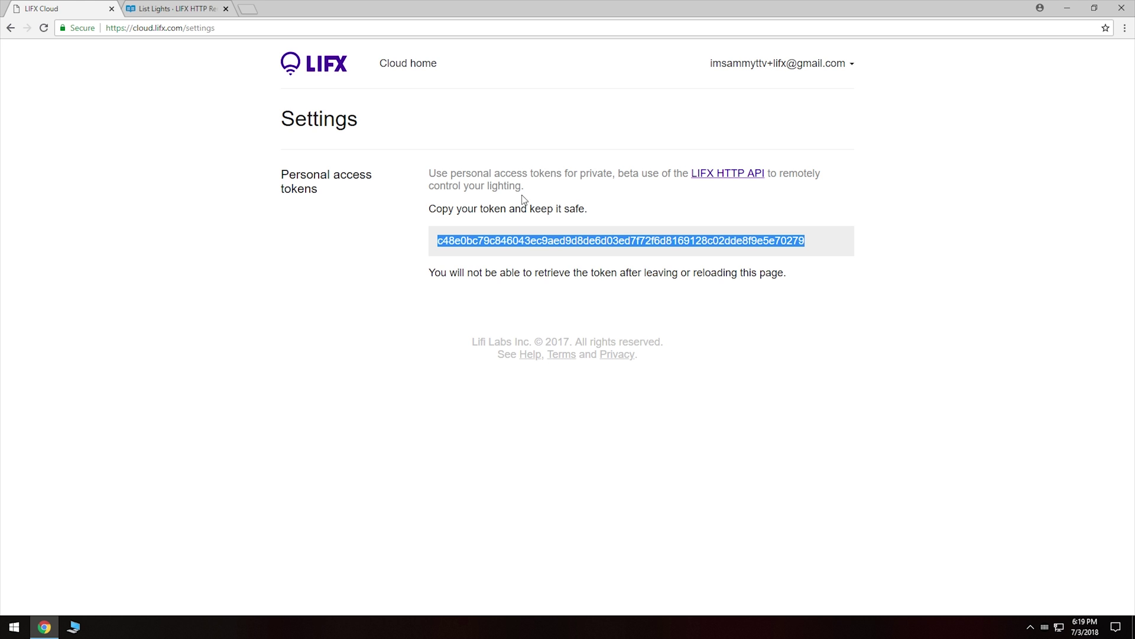
{"action": "left_click", "coordinate": [171, 8]}
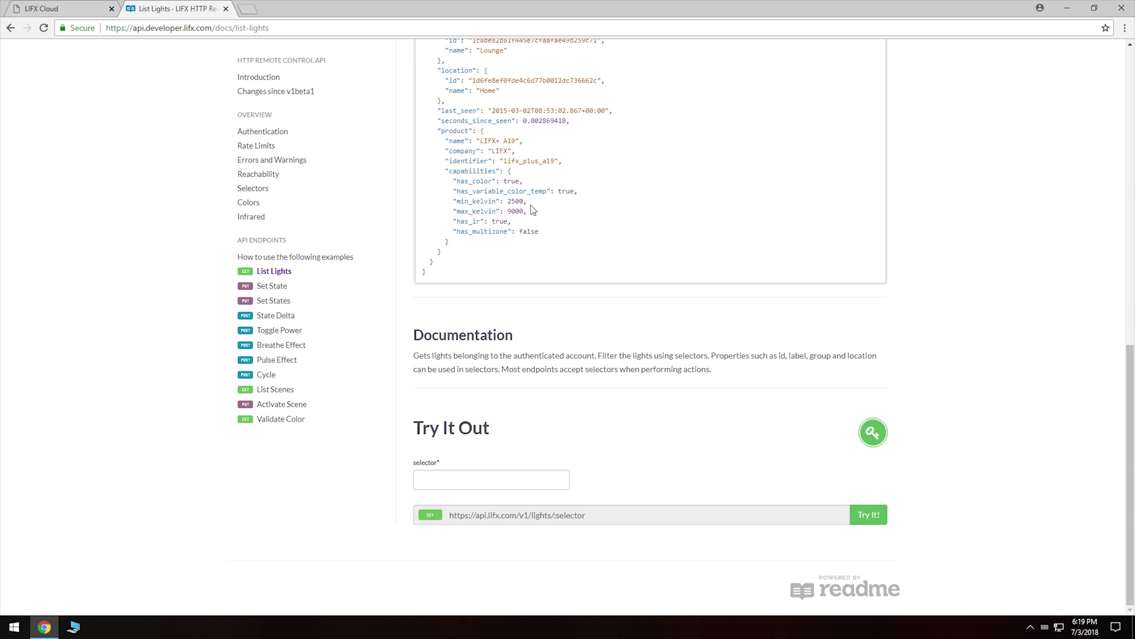
Step: Authorize the List Lights try-out by pasting the access token into the key field
{"action": "scroll", "coordinate": [533, 210], "scroll_direction": "up", "scroll_amount": 4}
{"action": "scroll", "coordinate": [550, 208], "scroll_direction": "up", "scroll_amount": 4}
{"action": "scroll", "coordinate": [553, 206], "scroll_direction": "down", "scroll_amount": 2}
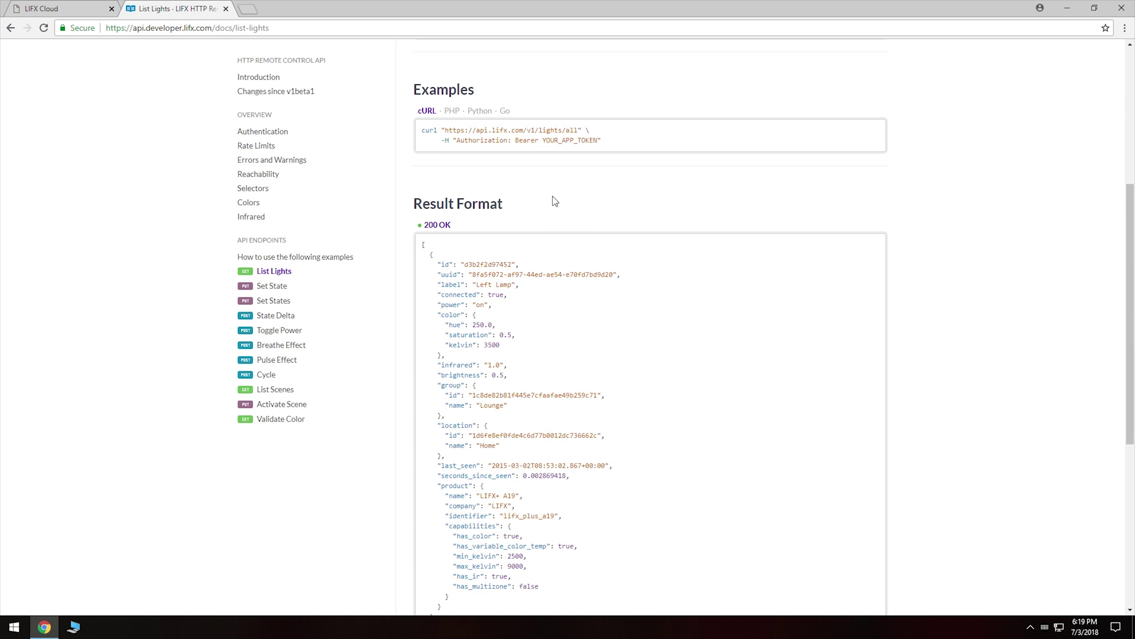
{"action": "scroll", "coordinate": [554, 201], "scroll_direction": "down", "scroll_amount": 6}
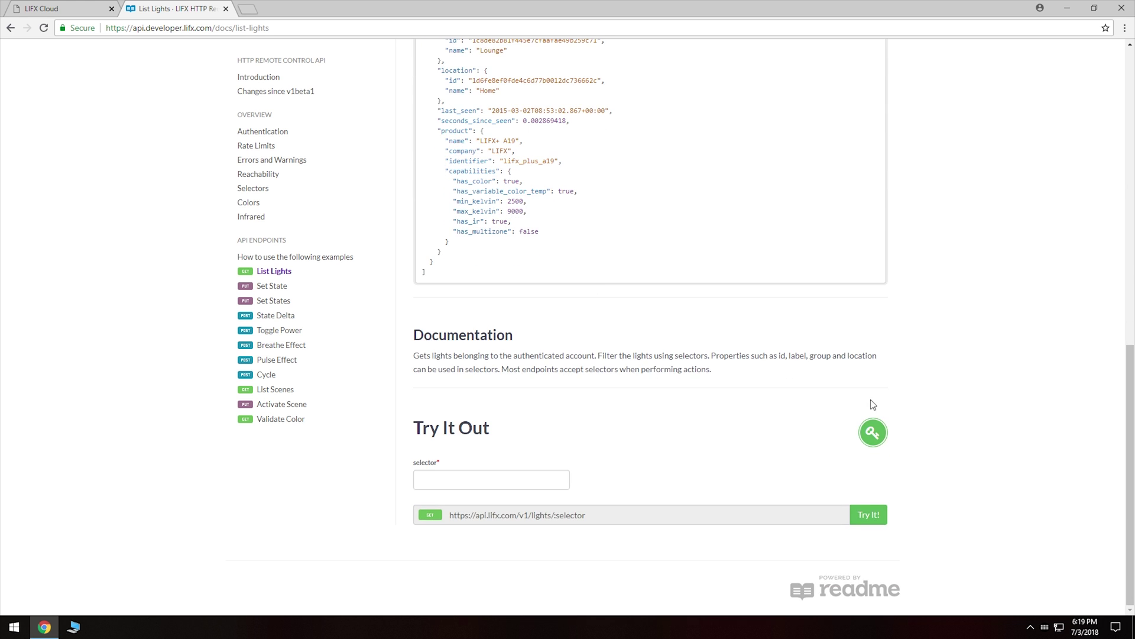
{"action": "left_click", "coordinate": [874, 433]}
{"action": "key", "text": "ctrl+v"}
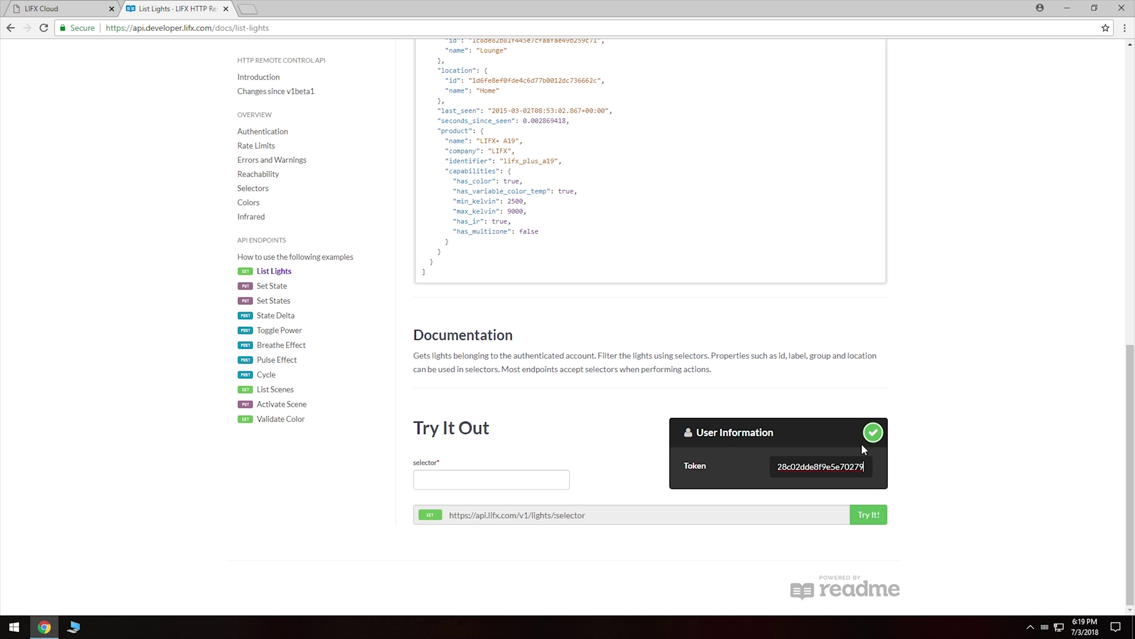
{"action": "left_click", "coordinate": [872, 434]}
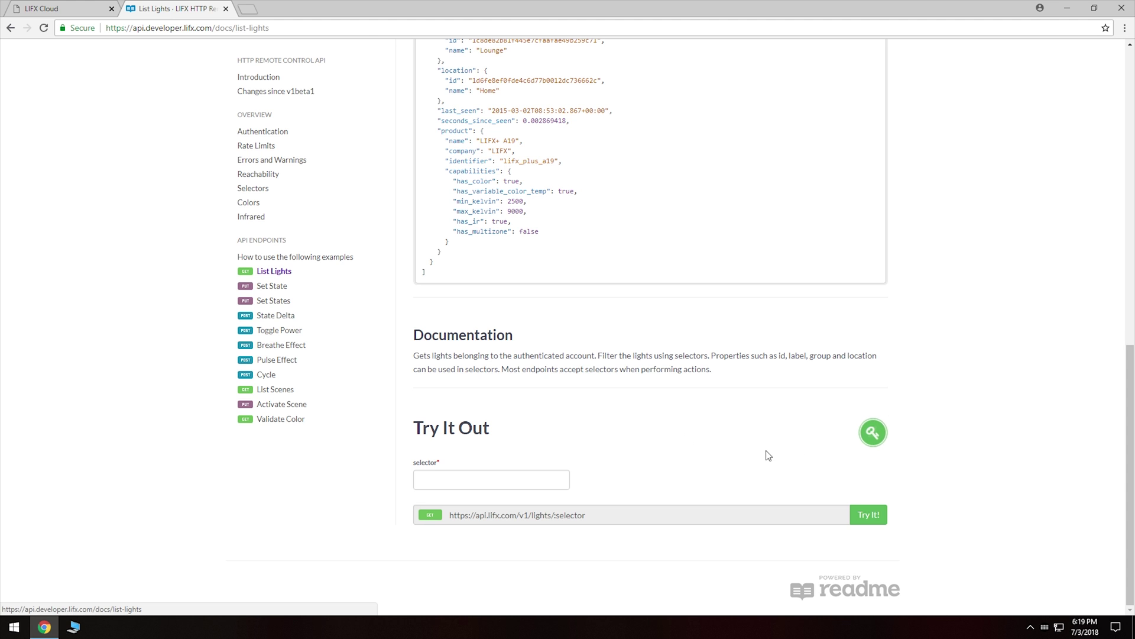
Step: Set the List Lights selector field to 'all'
{"action": "left_click", "coordinate": [514, 480]}
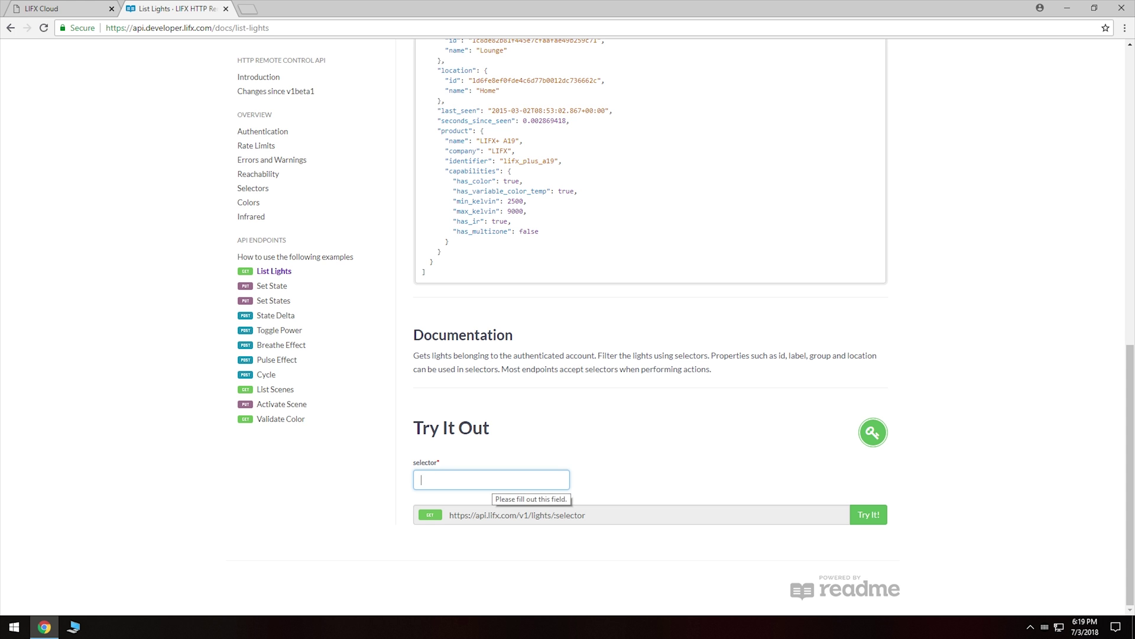
{"action": "type", "text": "all"}
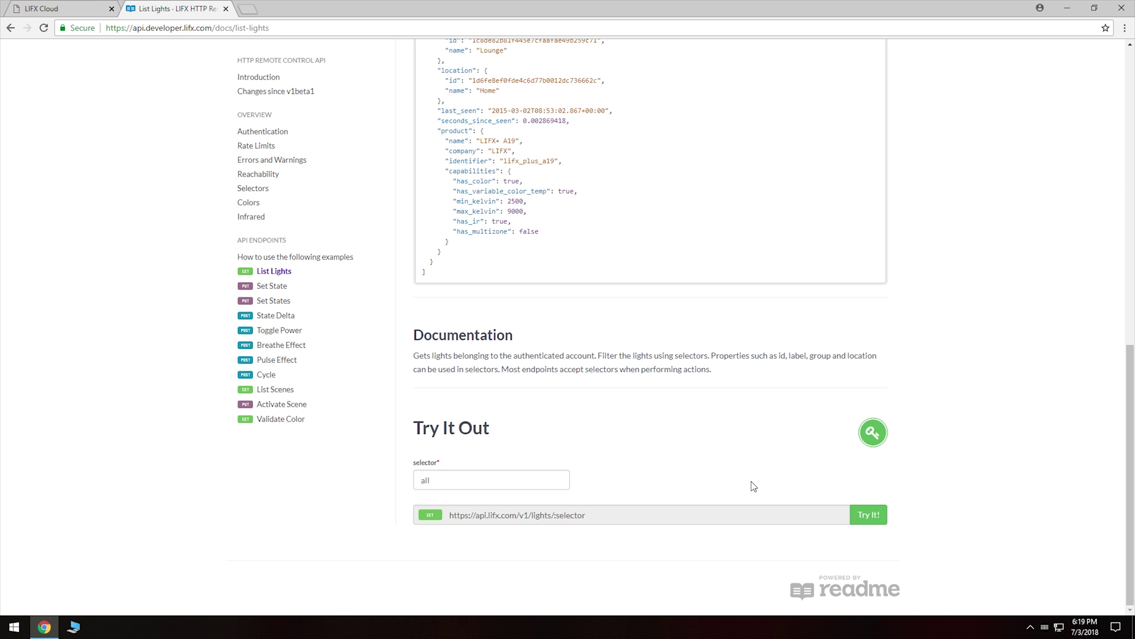
{"action": "scroll", "coordinate": [740, 495], "scroll_direction": "up", "scroll_amount": 4}
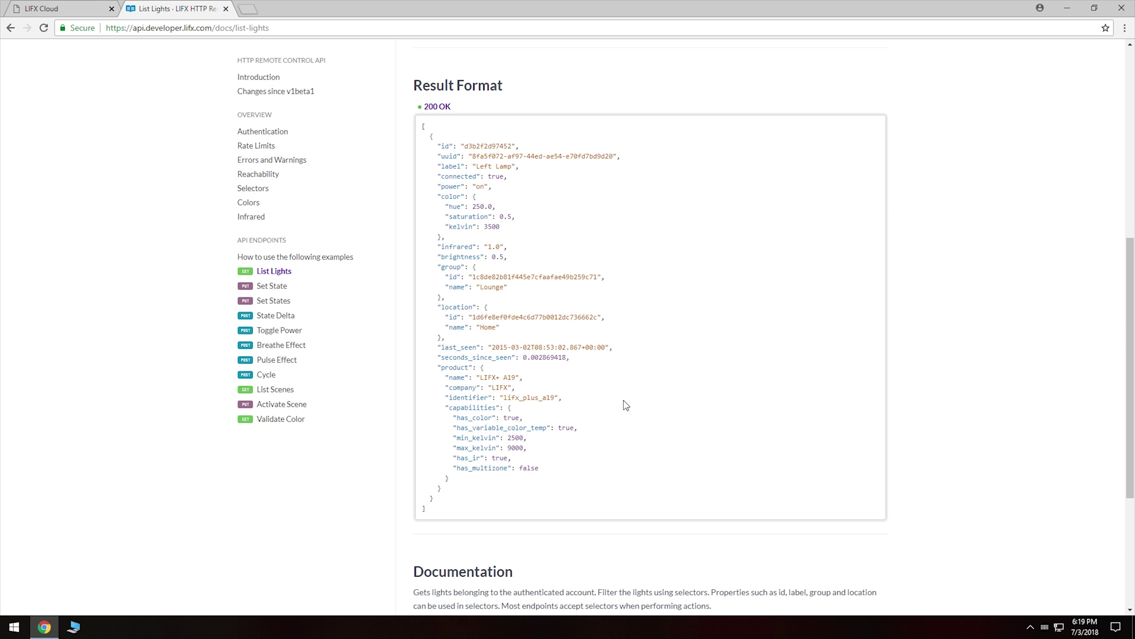
{"action": "scroll", "coordinate": [626, 405], "scroll_direction": "down", "scroll_amount": 4}
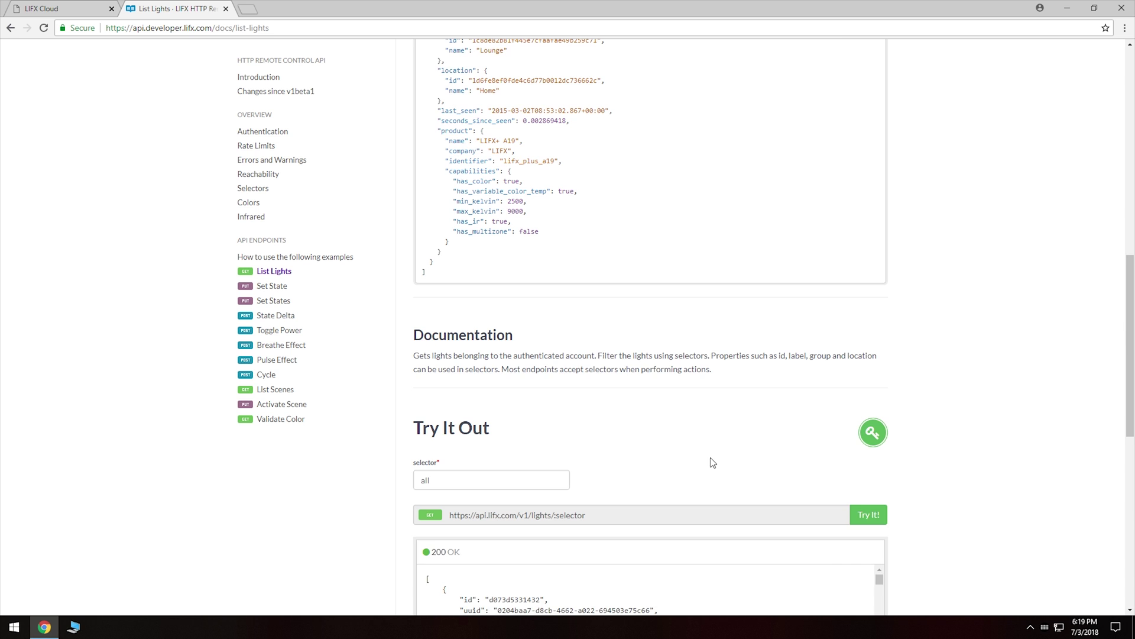
Step: Scroll through the List Lights JSON response and highlight the 'Spotlight 4' label
{"action": "scroll", "coordinate": [680, 446], "scroll_direction": "down", "scroll_amount": 4}
{"action": "scroll", "coordinate": [792, 384], "scroll_direction": "down", "scroll_amount": 3}
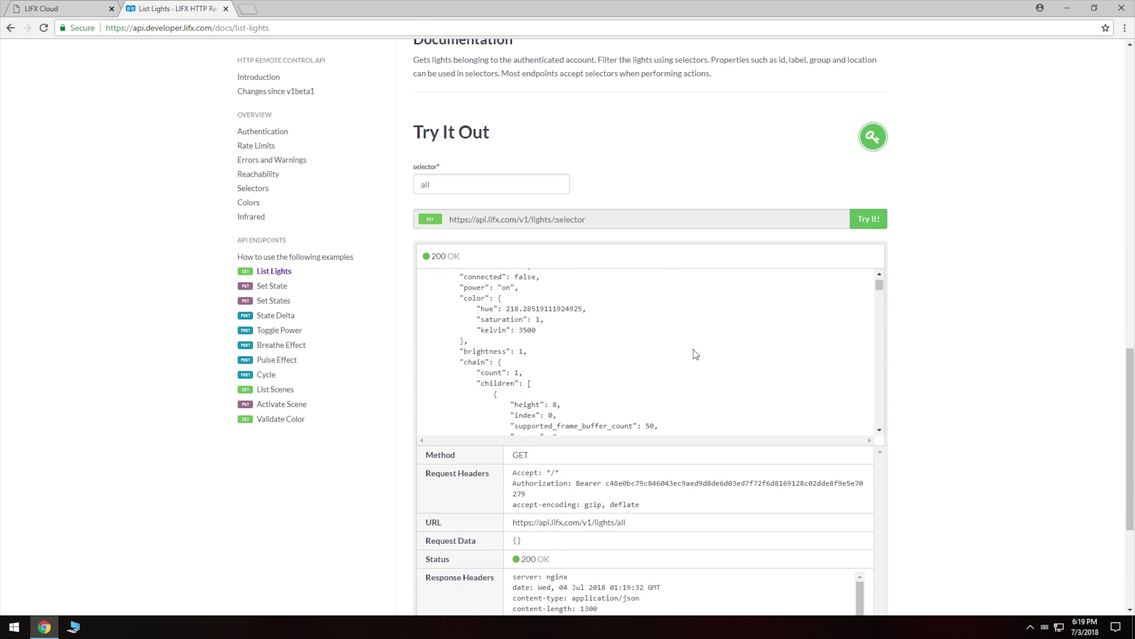
{"action": "scroll", "coordinate": [638, 326], "scroll_direction": "up", "scroll_amount": 1}
{"action": "scroll", "coordinate": [606, 353], "scroll_direction": "down", "scroll_amount": 3}
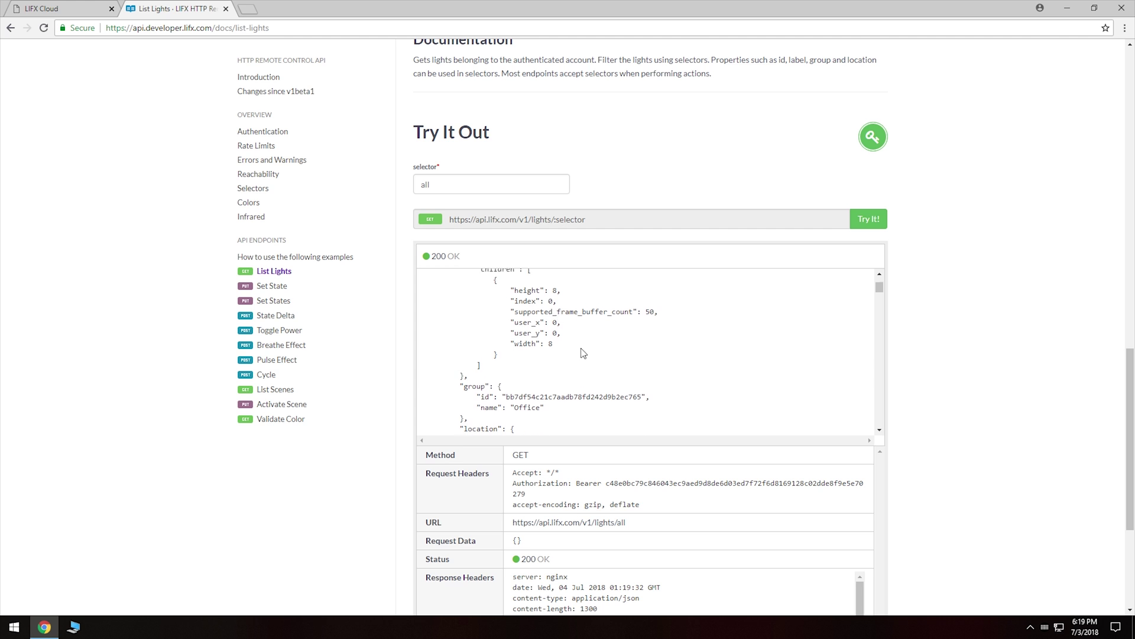
{"action": "scroll", "coordinate": [583, 353], "scroll_direction": "down", "scroll_amount": 5}
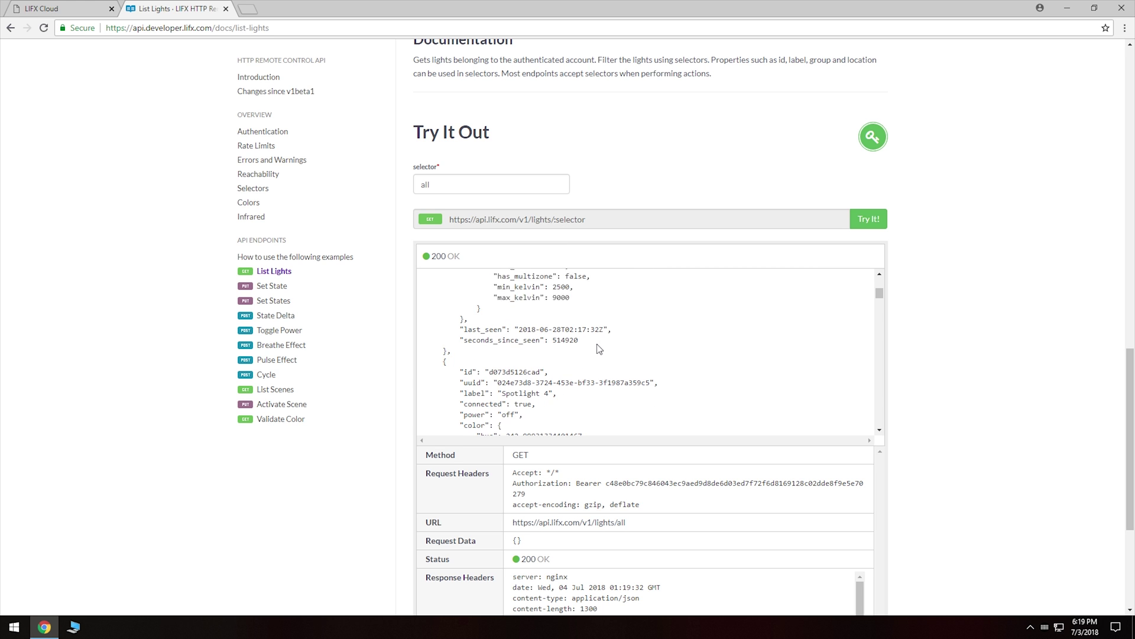
{"action": "scroll", "coordinate": [598, 348], "scroll_direction": "down", "scroll_amount": 3}
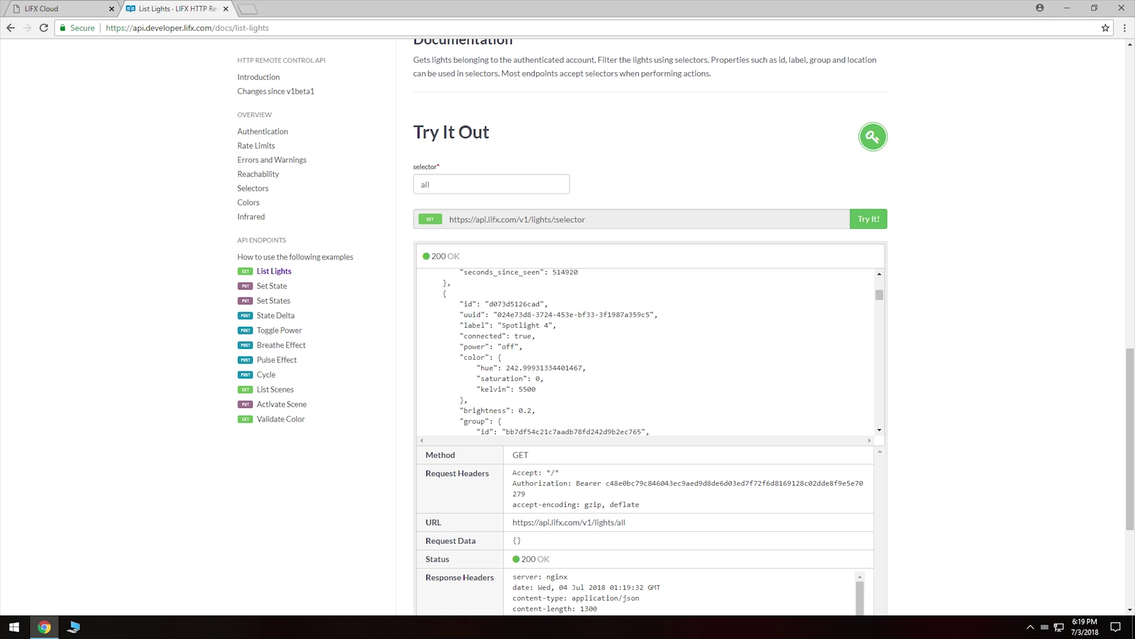
{"action": "mouse_move", "coordinate": [490, 325]}
{"action": "left_mouse_down"}
{"action": "mouse_move", "coordinate": [460, 324]}
{"action": "mouse_move", "coordinate": [489, 324]}
{"action": "left_mouse_up"}
{"action": "left_click", "coordinate": [490, 324]}
{"action": "left_click_drag", "start_coordinate": [502, 325], "coordinate": [548, 324]}
{"action": "left_click", "coordinate": [548, 324]}
Step: Minimize Chrome, open the desktop Scripts folder, and bring up actions for lightname_light_toggle.py
{"action": "left_click", "coordinate": [1068, 8]}
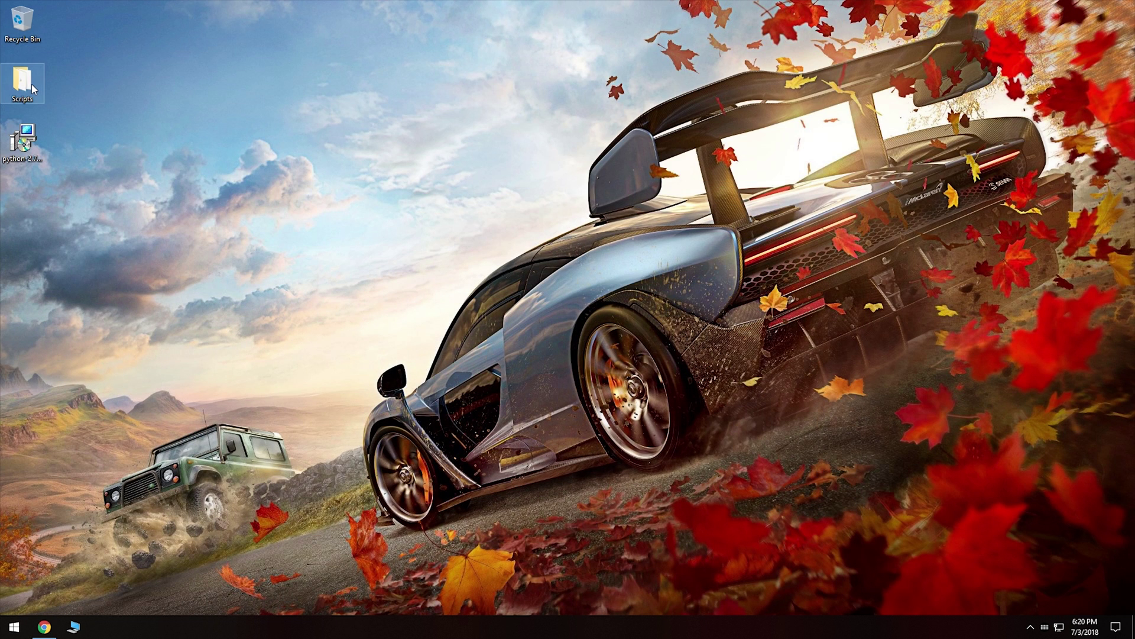
{"action": "double_click", "coordinate": [31, 84]}
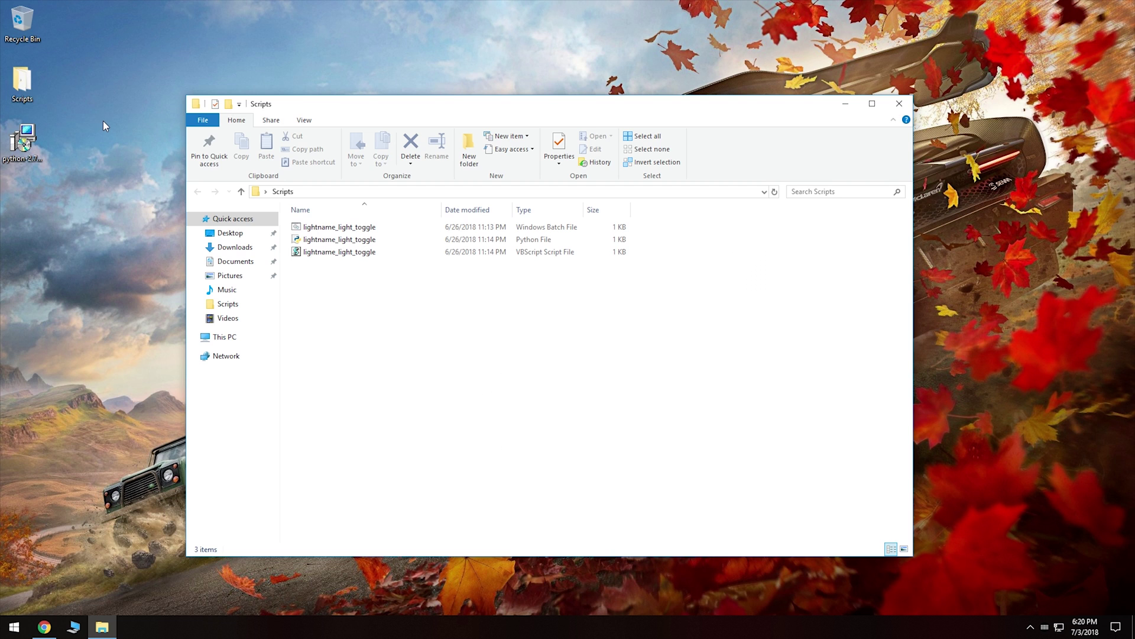
{"action": "left_click", "coordinate": [373, 240]}
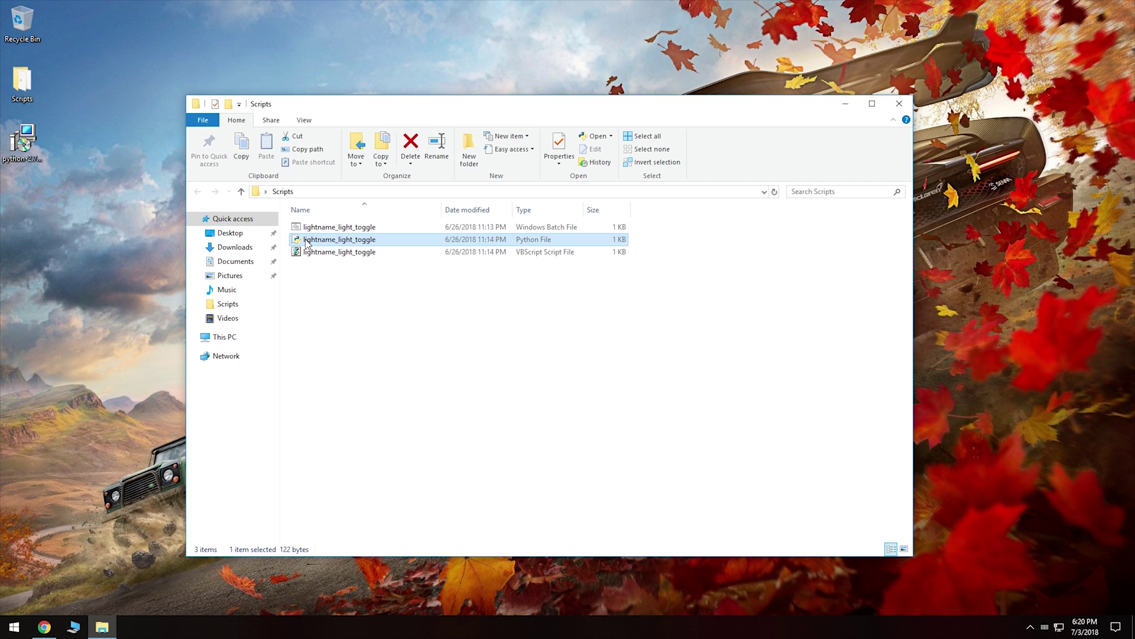
{"action": "right_click", "coordinate": [356, 244]}
Step: Open the script in Notepad++ and paste the access token over 'API KEY HERE'
{"action": "left_click", "coordinate": [404, 300]}
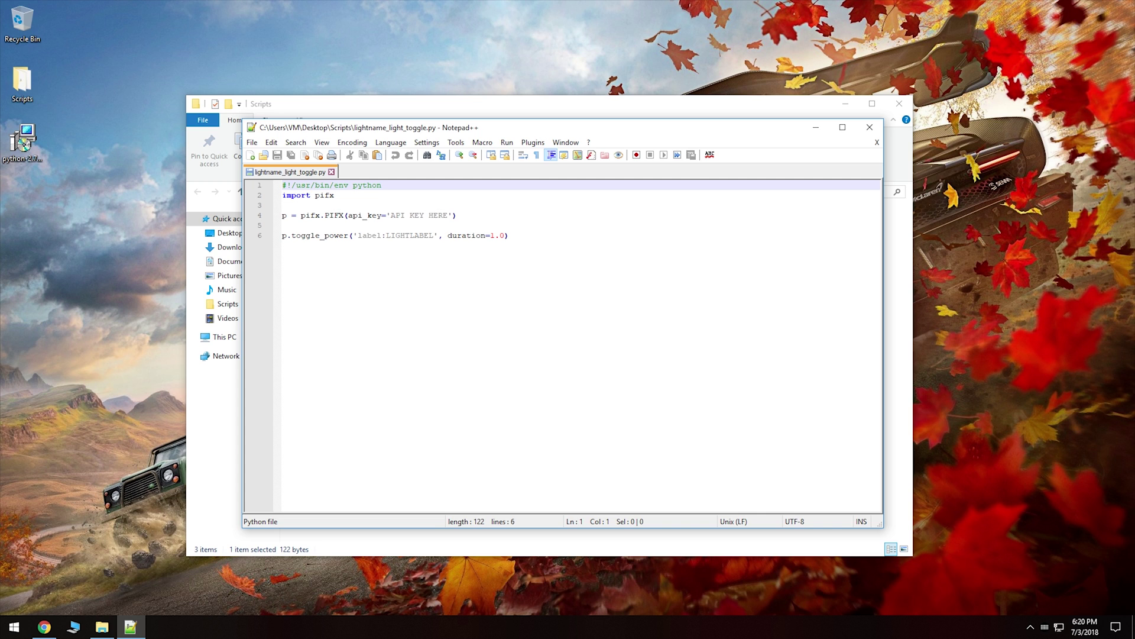
{"action": "left_click_drag", "start_coordinate": [448, 215], "coordinate": [390, 215]}
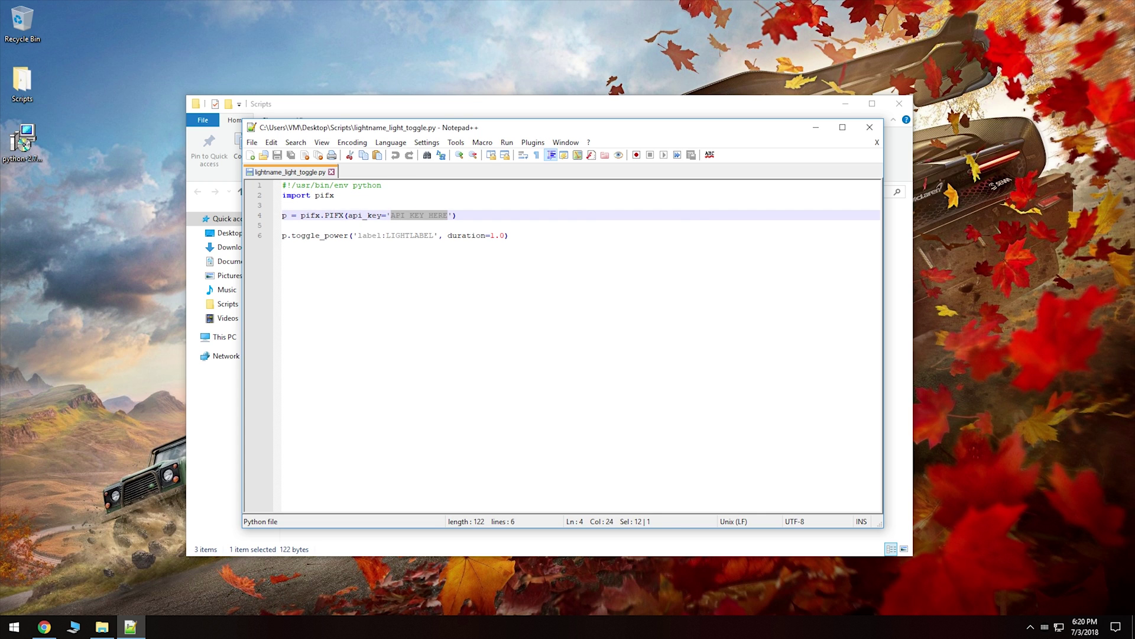
{"action": "key", "text": "ctrl+v"}
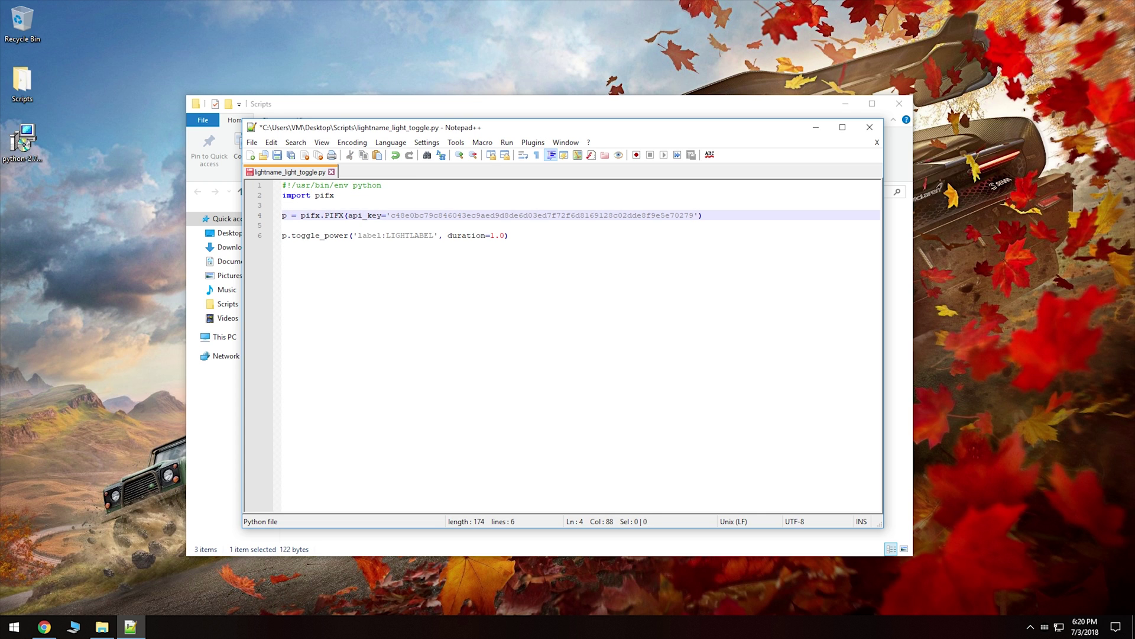
Step: Replace the LIGHTLABEL placeholder with 'Side 1'
{"action": "left_click_drag", "start_coordinate": [434, 235], "coordinate": [386, 235]}
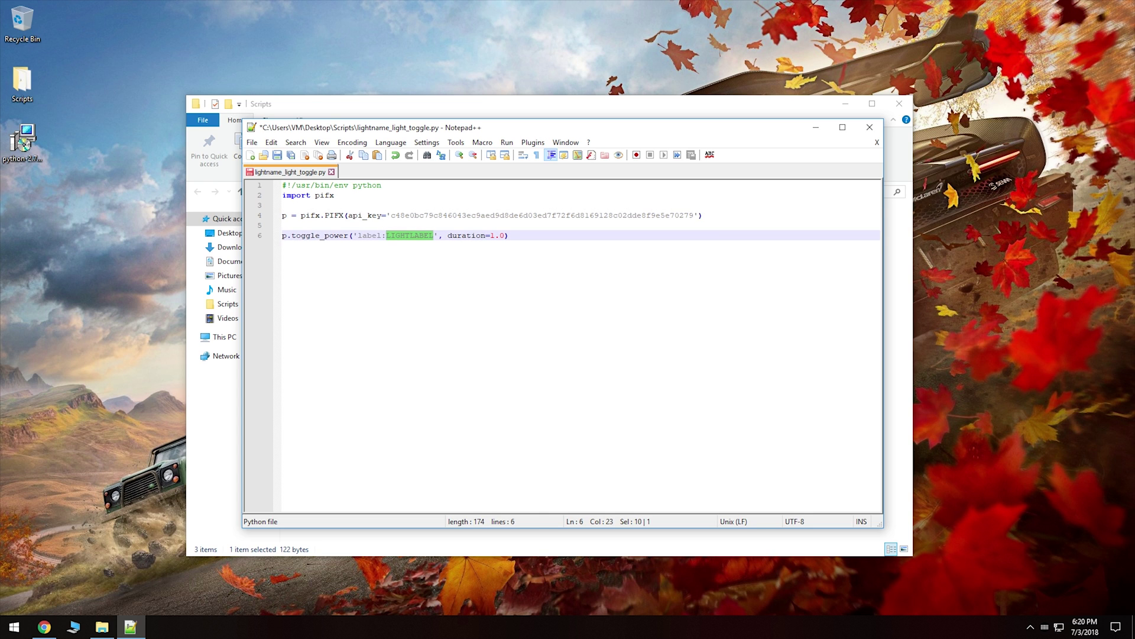
{"action": "type", "text": "Side 1"}
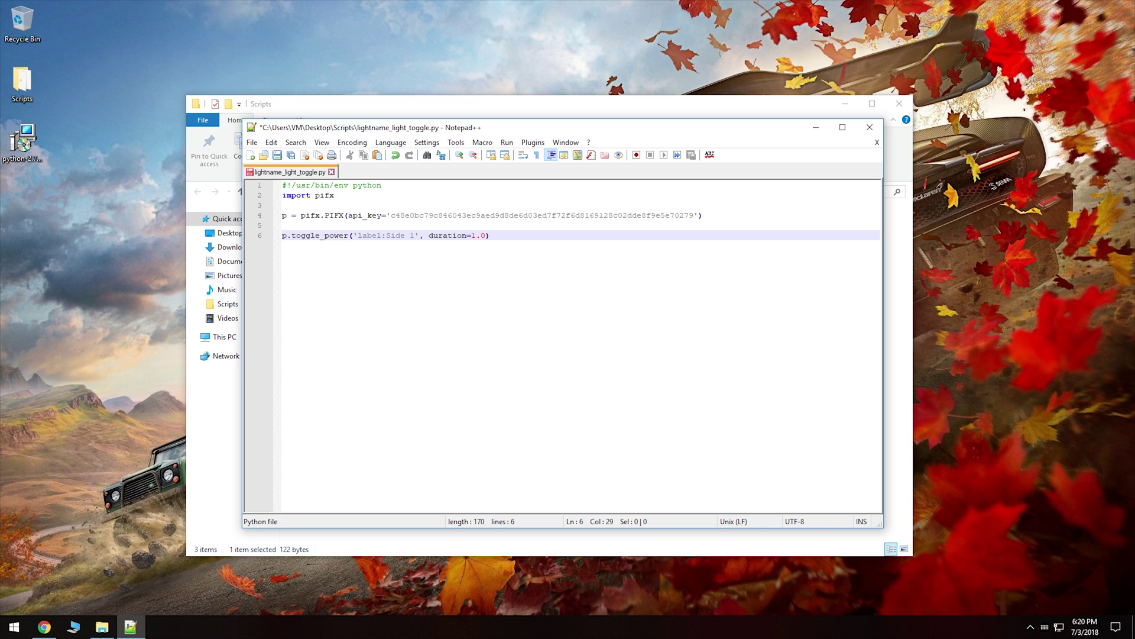
{"action": "left_click", "coordinate": [471, 235]}
{"action": "left_click", "coordinate": [252, 142]}
Step: In Save As, browse to Local Disk (C:) > Python27 > Scripts
{"action": "left_click", "coordinate": [288, 248]}
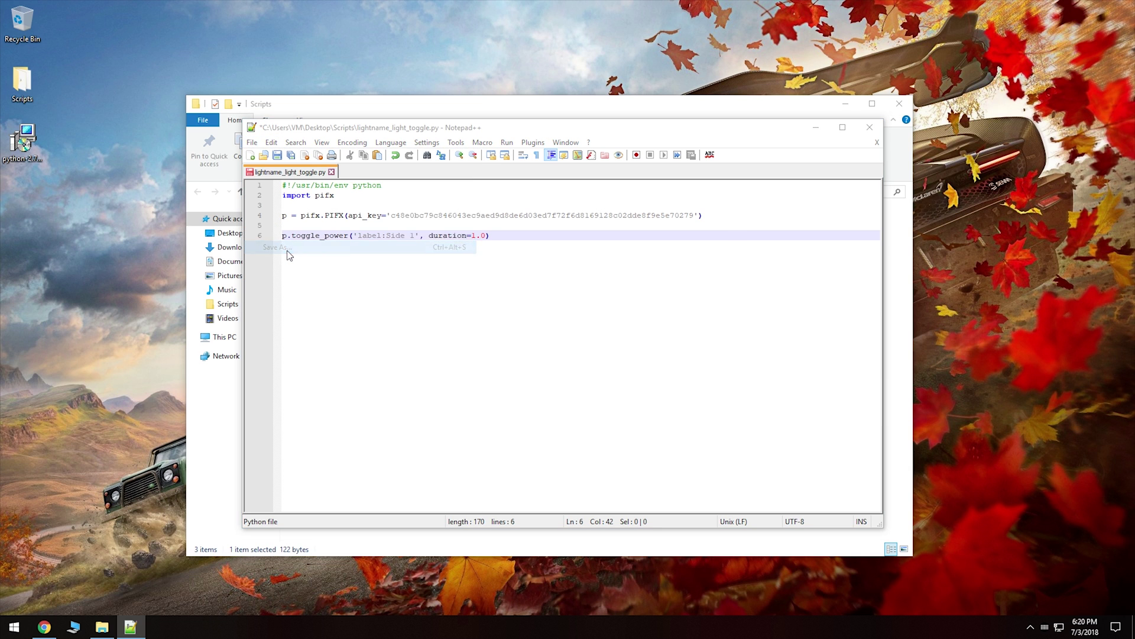
{"action": "left_click", "coordinate": [433, 373]}
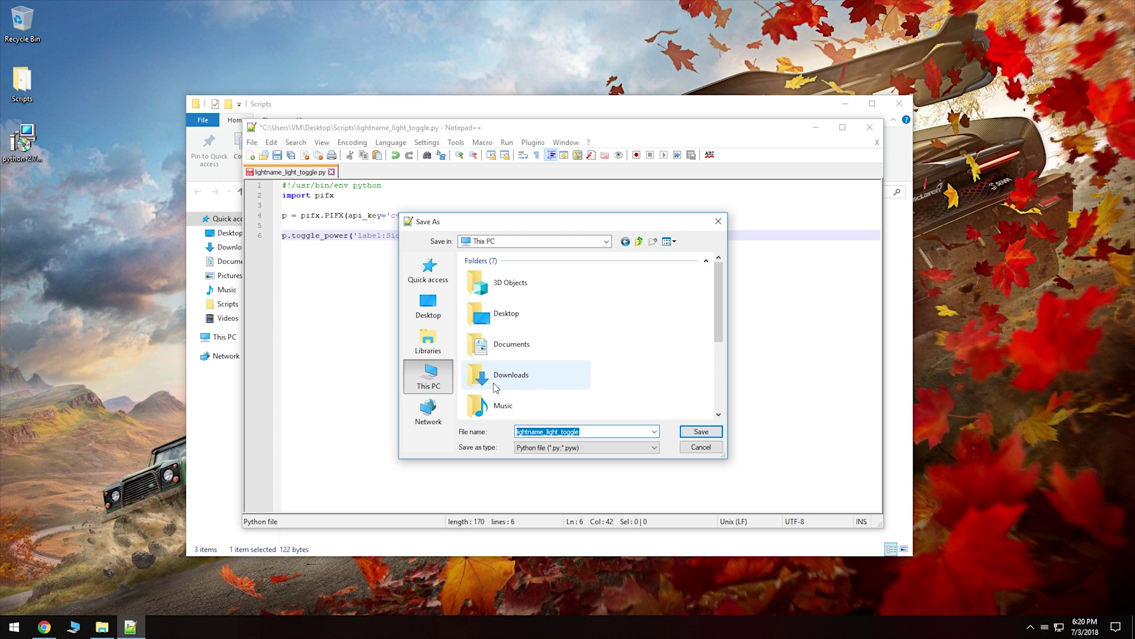
{"action": "scroll", "coordinate": [511, 385], "scroll_direction": "down", "scroll_amount": 3}
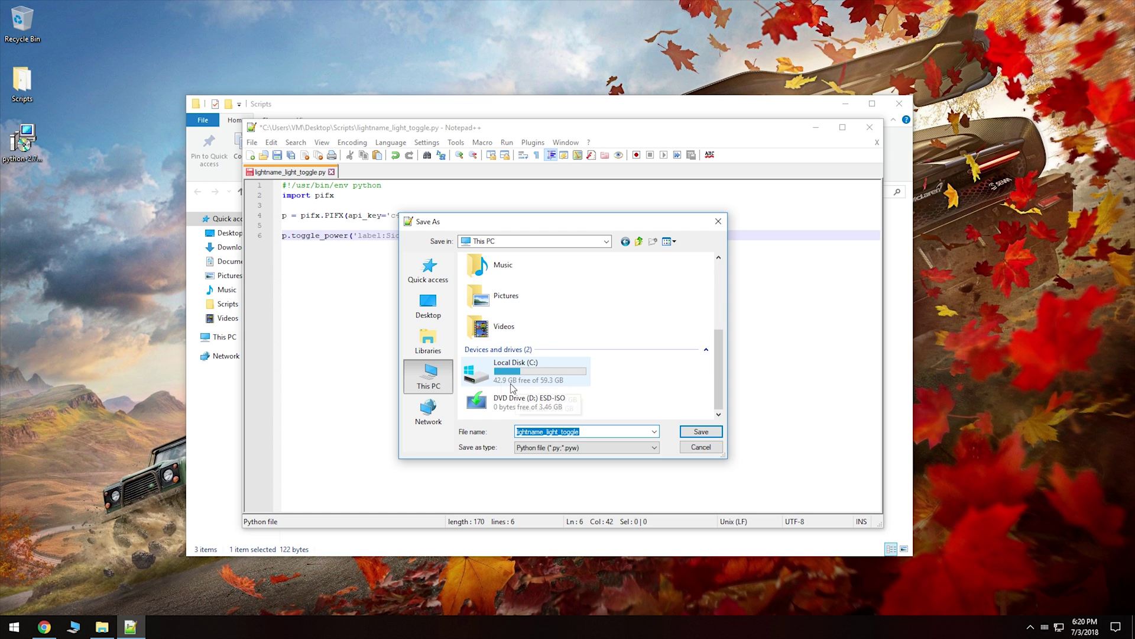
{"action": "double_click", "coordinate": [550, 378]}
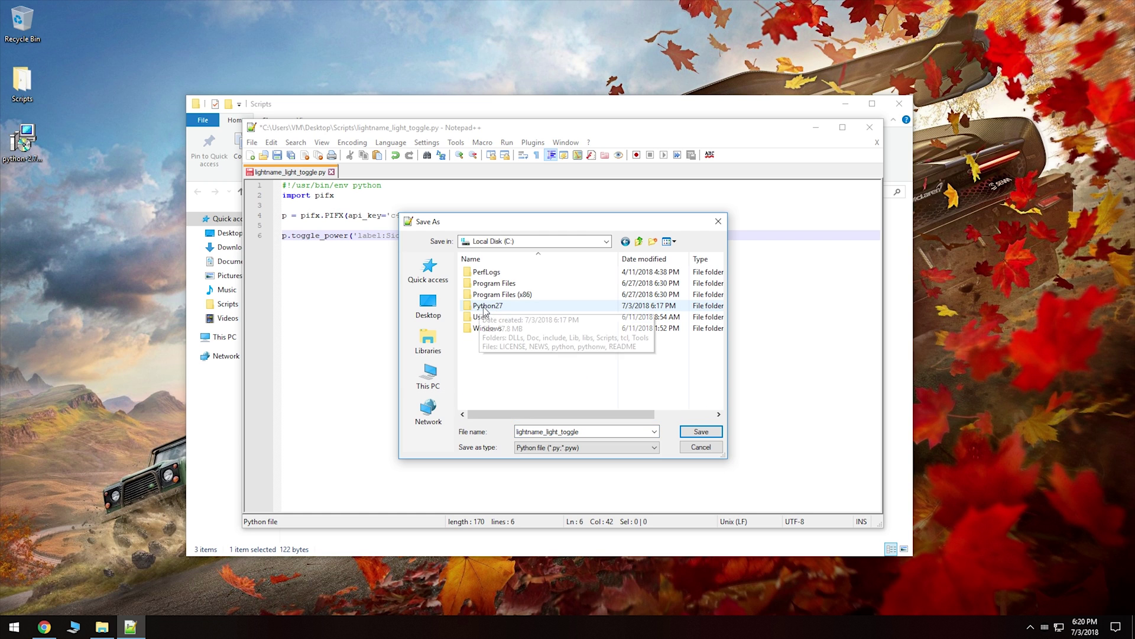
{"action": "double_click", "coordinate": [503, 307]}
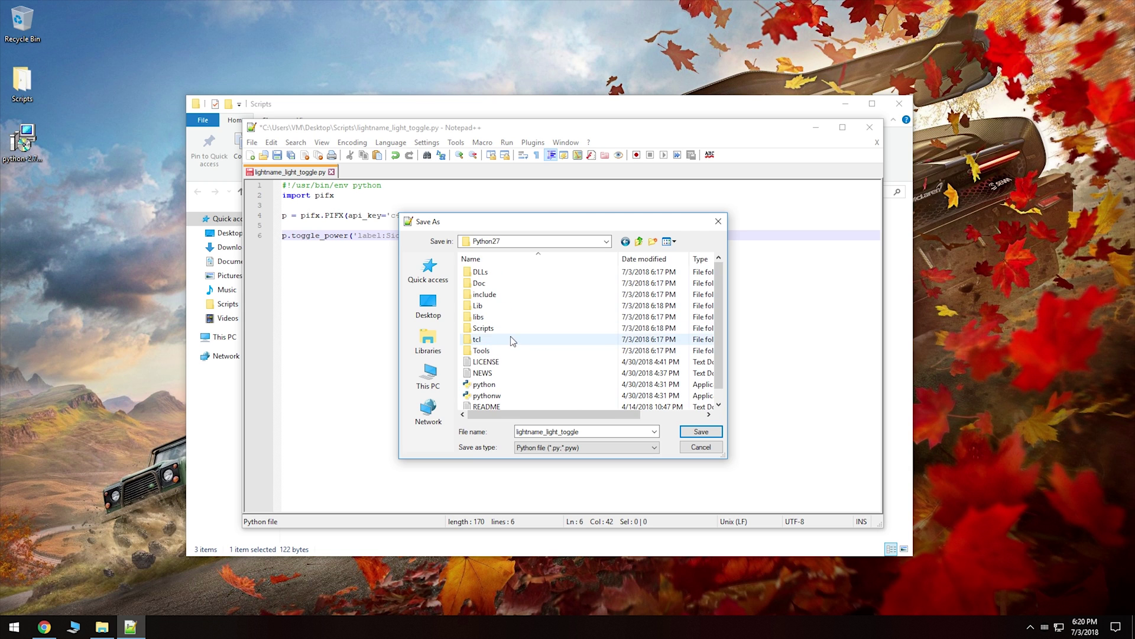
{"action": "double_click", "coordinate": [509, 328]}
Step: Rename 'lightname' to 'side1' in the file name and save as side1_light_toggle.py
{"action": "double_click", "coordinate": [577, 431]}
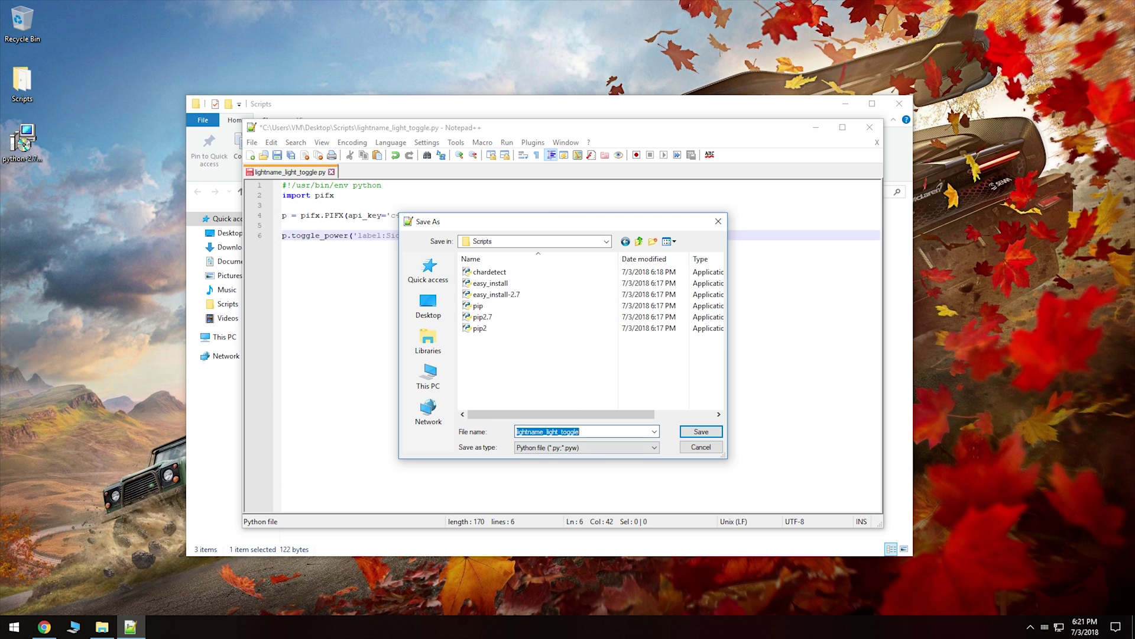
{"action": "left_click", "coordinate": [550, 431]}
{"action": "left_click_drag", "start_coordinate": [544, 431], "coordinate": [498, 434]}
{"action": "type", "text": "side1"}
{"action": "left_click", "coordinate": [698, 431]}
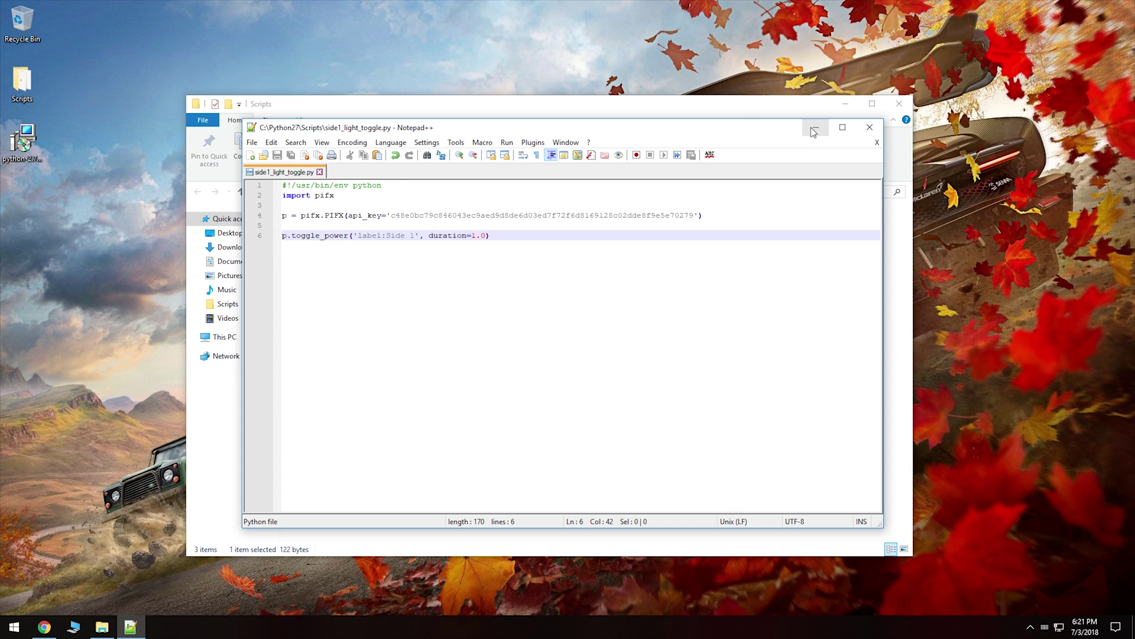
Step: Close the script tab and run the lightname_light_toggle batch file from the Scripts folder
{"action": "left_click", "coordinate": [320, 172]}
{"action": "left_click", "coordinate": [358, 107]}
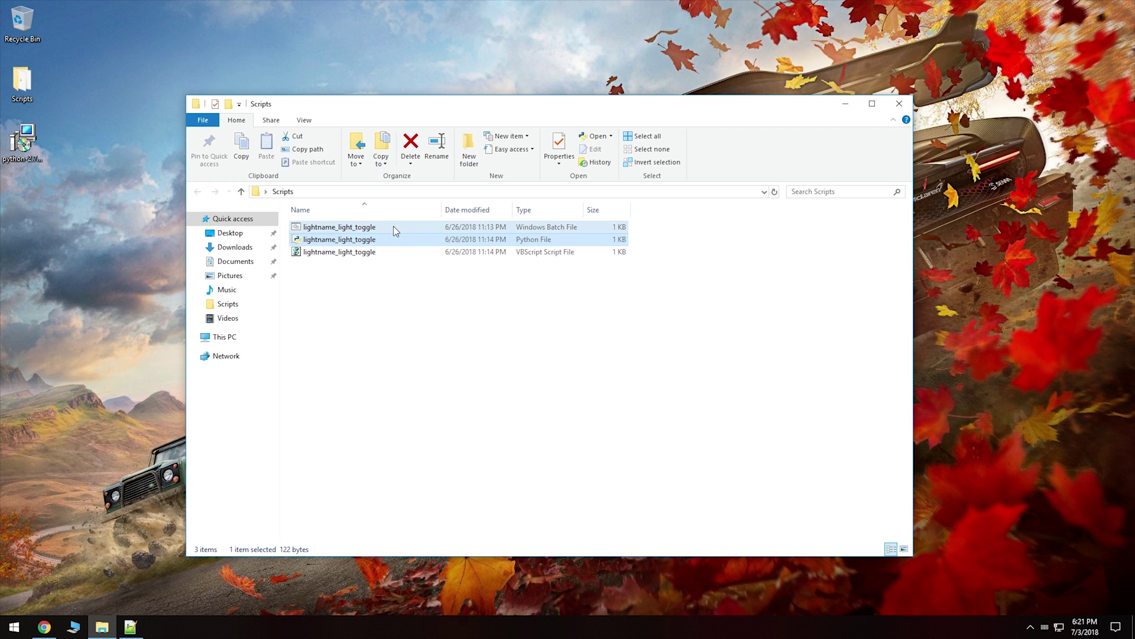
{"action": "left_click", "coordinate": [393, 227]}
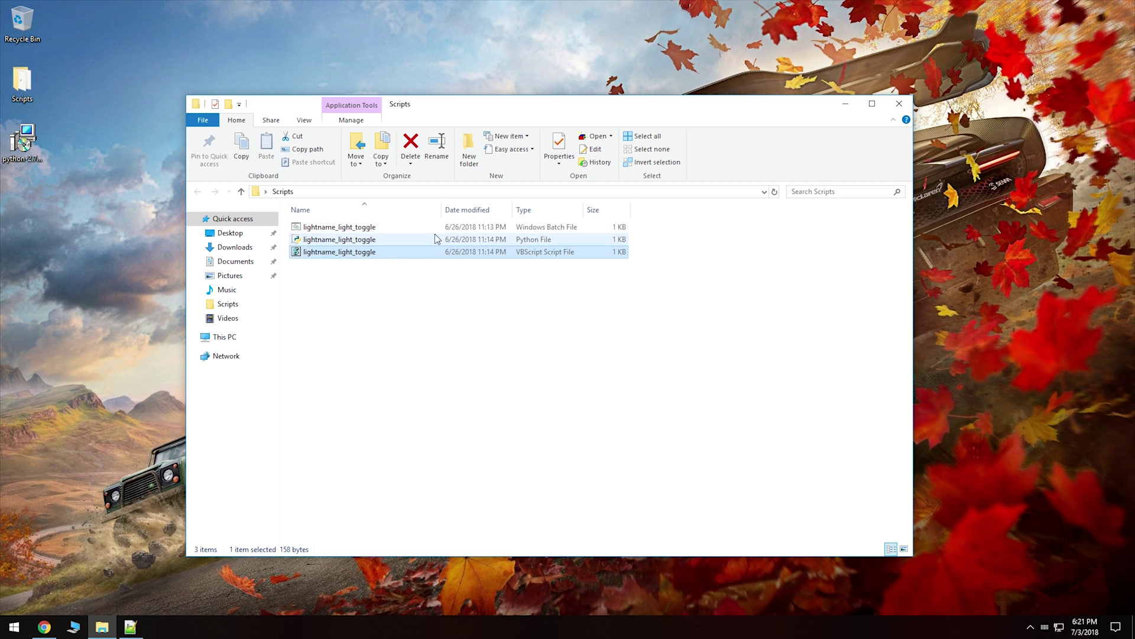
{"action": "double_click", "coordinate": [389, 226]}
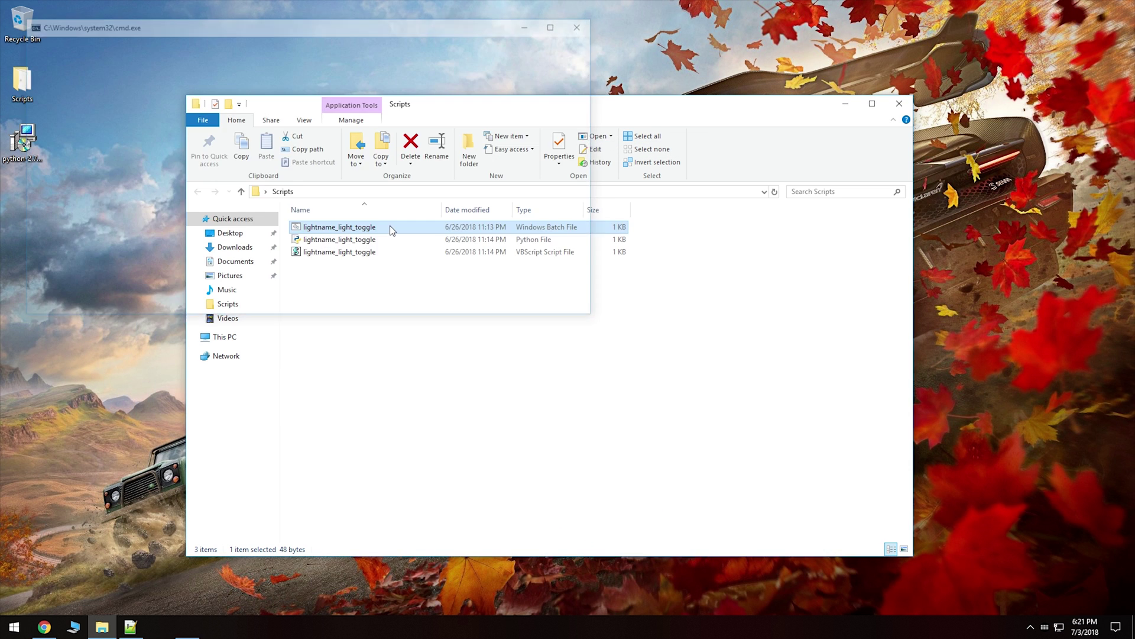
{"action": "left_click", "coordinate": [402, 278]}
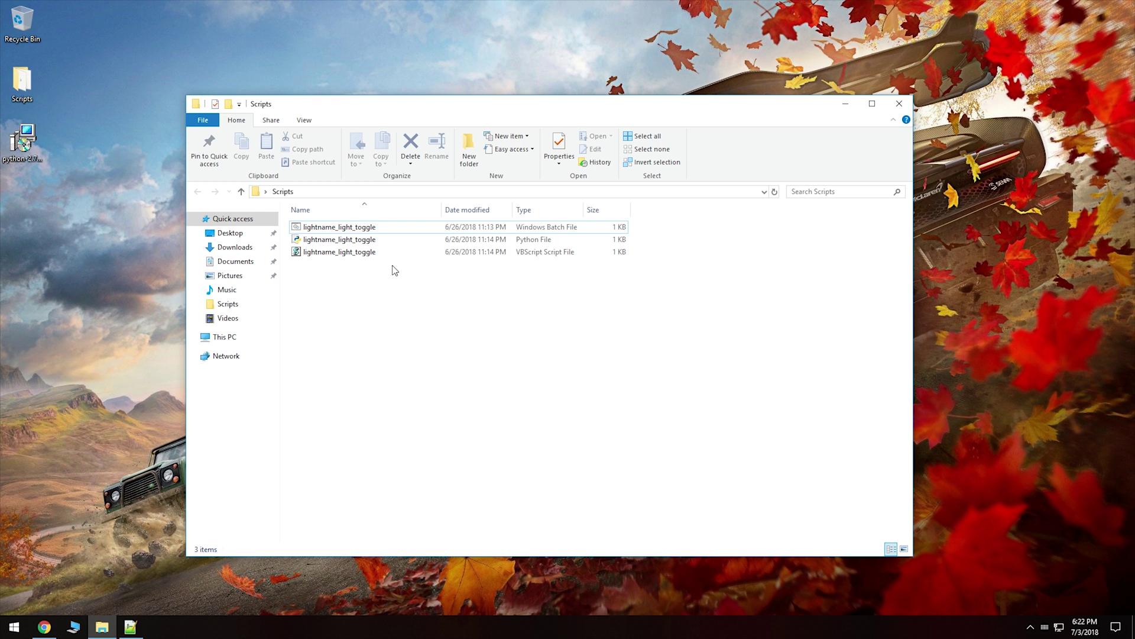
{"action": "left_click", "coordinate": [380, 228]}
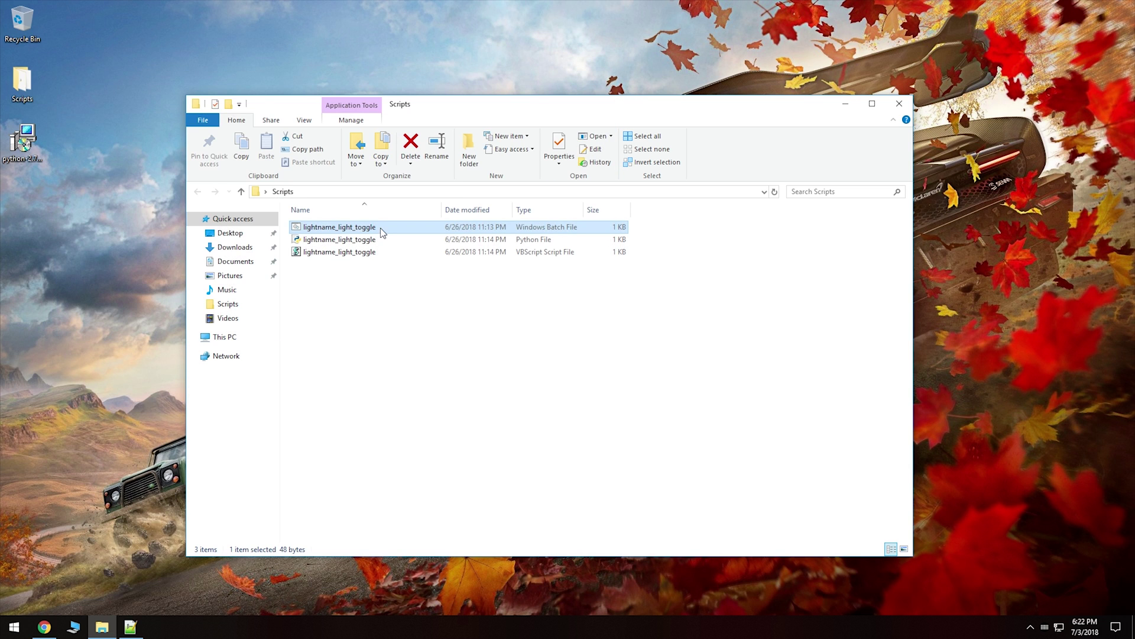
Step: Open the batch file in Notepad++ and replace lightname with side1 in the script path
{"action": "right_click", "coordinate": [381, 227]}
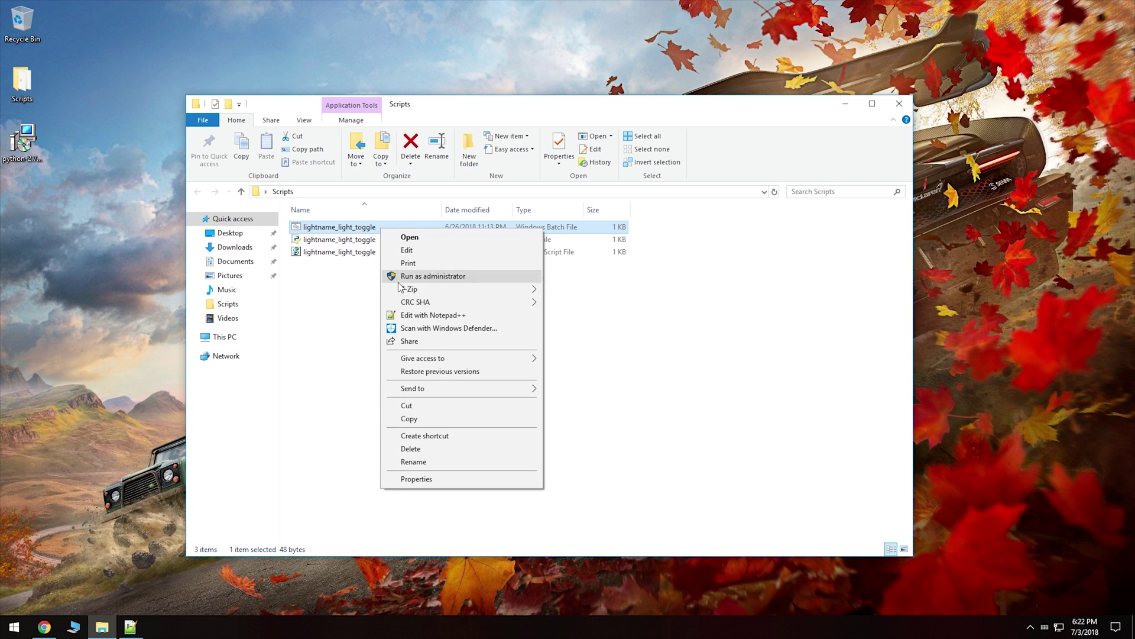
{"action": "left_click", "coordinate": [412, 317]}
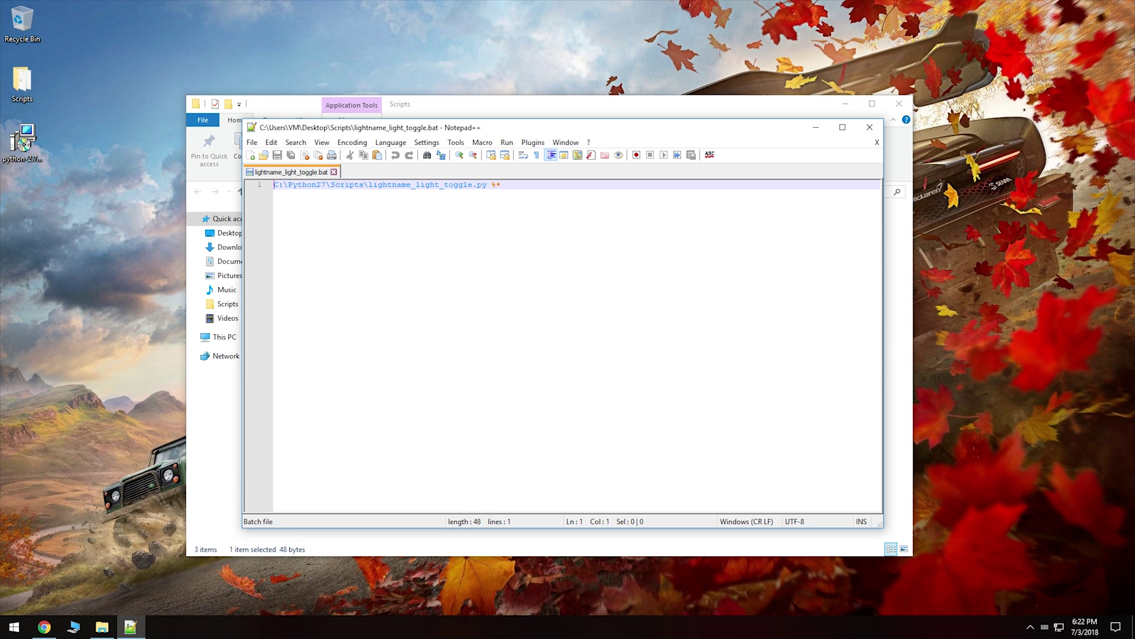
{"action": "left_click_drag", "start_coordinate": [411, 184], "coordinate": [367, 185]}
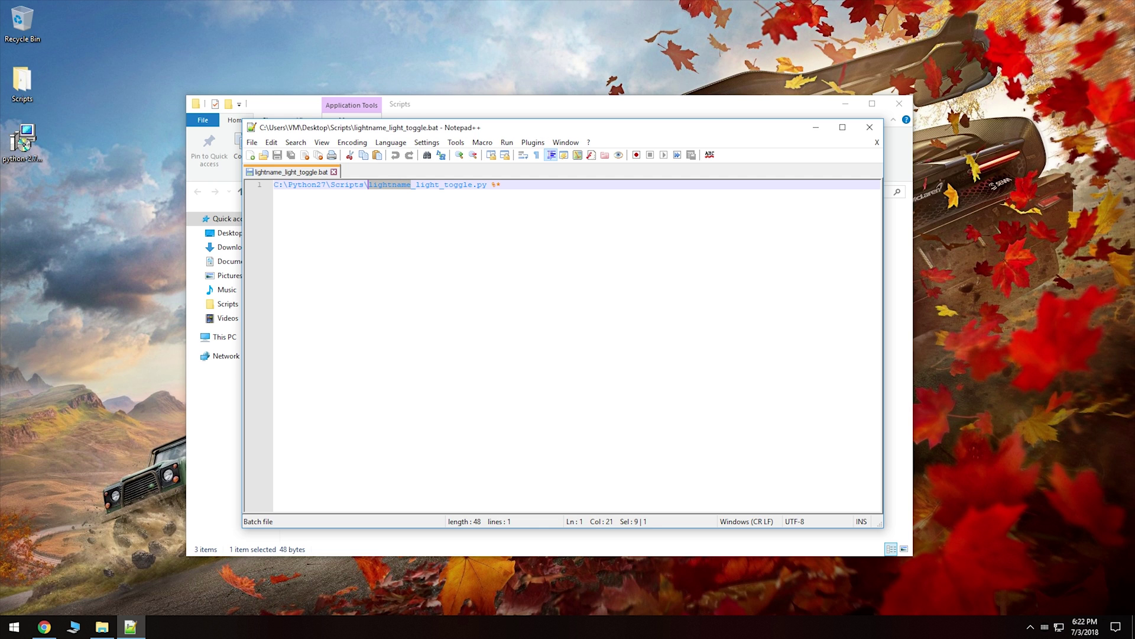
{"action": "type", "text": "sidel"}
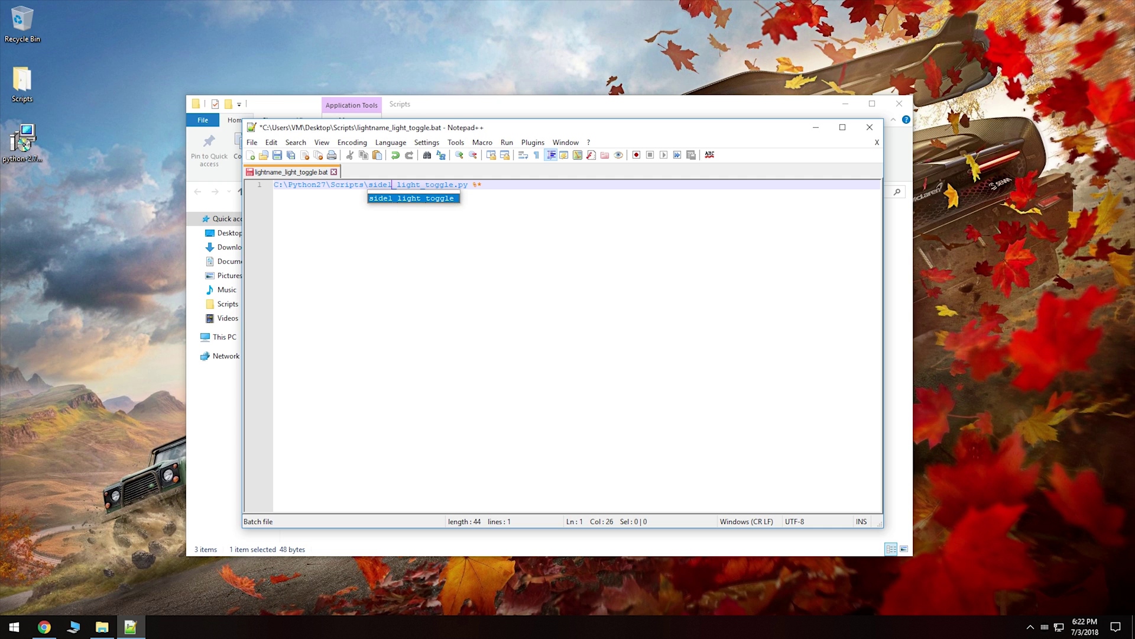
{"action": "left_click", "coordinate": [483, 184]}
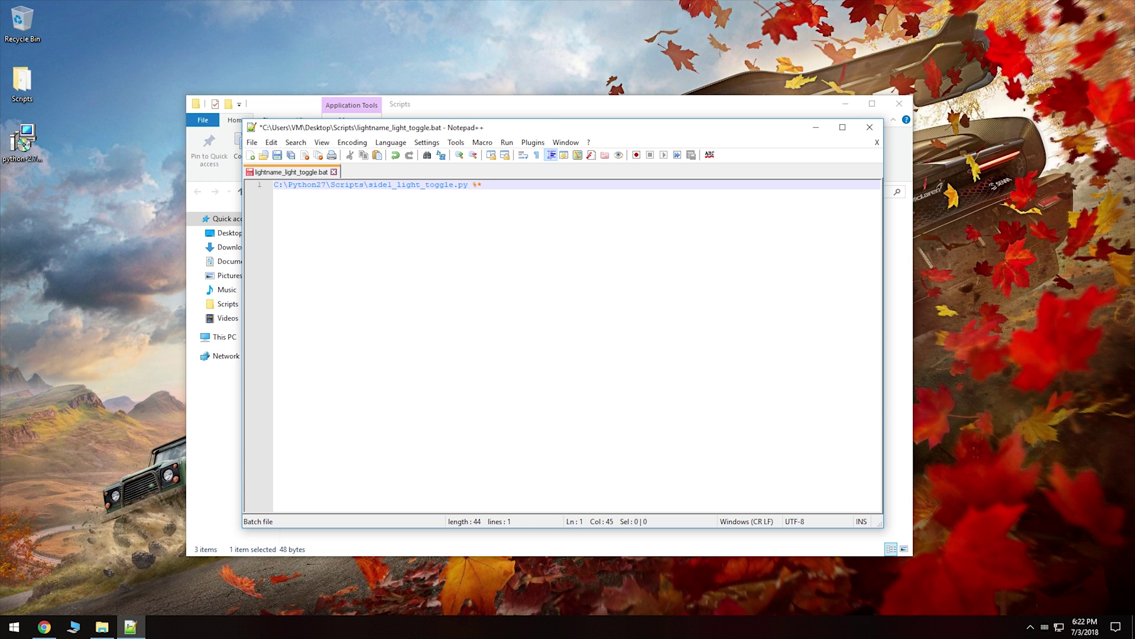
Step: Save it as side1_light_toggle.bat in C:\Python27\Scripts, then close the file
{"action": "left_click", "coordinate": [252, 142]}
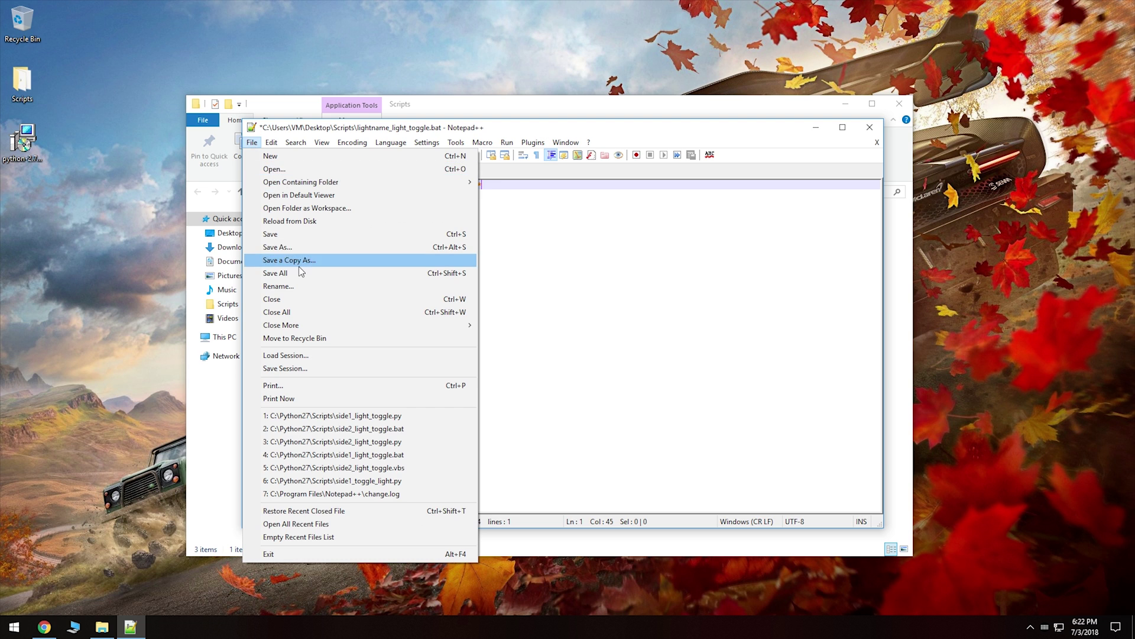
{"action": "left_click", "coordinate": [312, 246]}
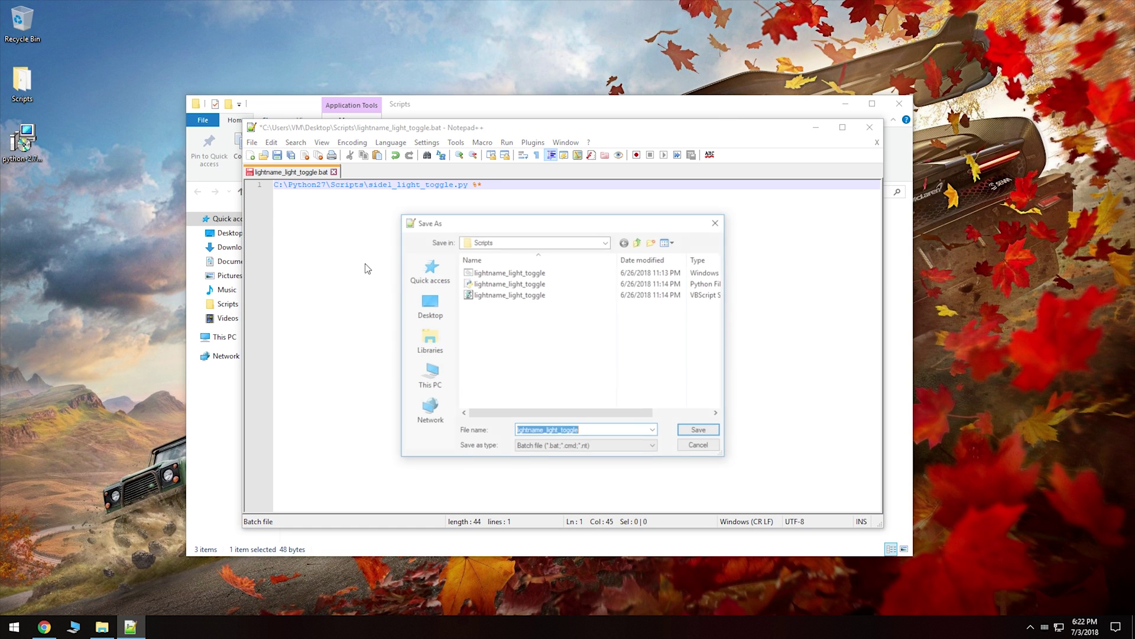
{"action": "left_click", "coordinate": [435, 366]}
{"action": "scroll", "coordinate": [465, 376], "scroll_direction": "down", "scroll_amount": 5}
{"action": "double_click", "coordinate": [507, 375]}
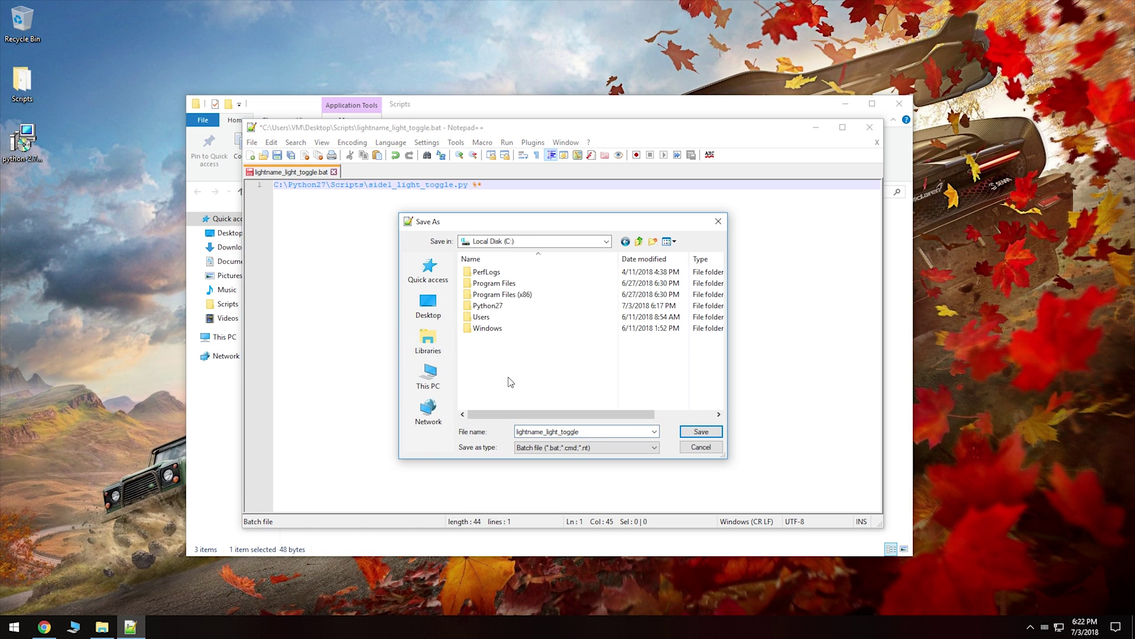
{"action": "double_click", "coordinate": [501, 306]}
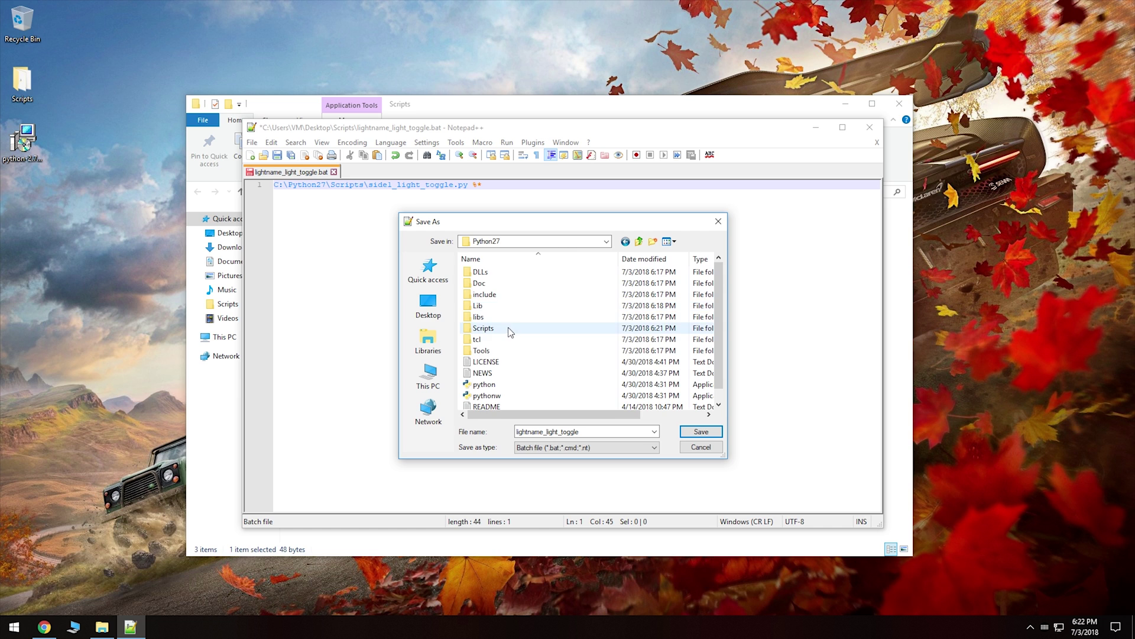
{"action": "left_click", "coordinate": [507, 328]}
{"action": "double_click", "coordinate": [508, 328]}
{"action": "left_click", "coordinate": [501, 339]}
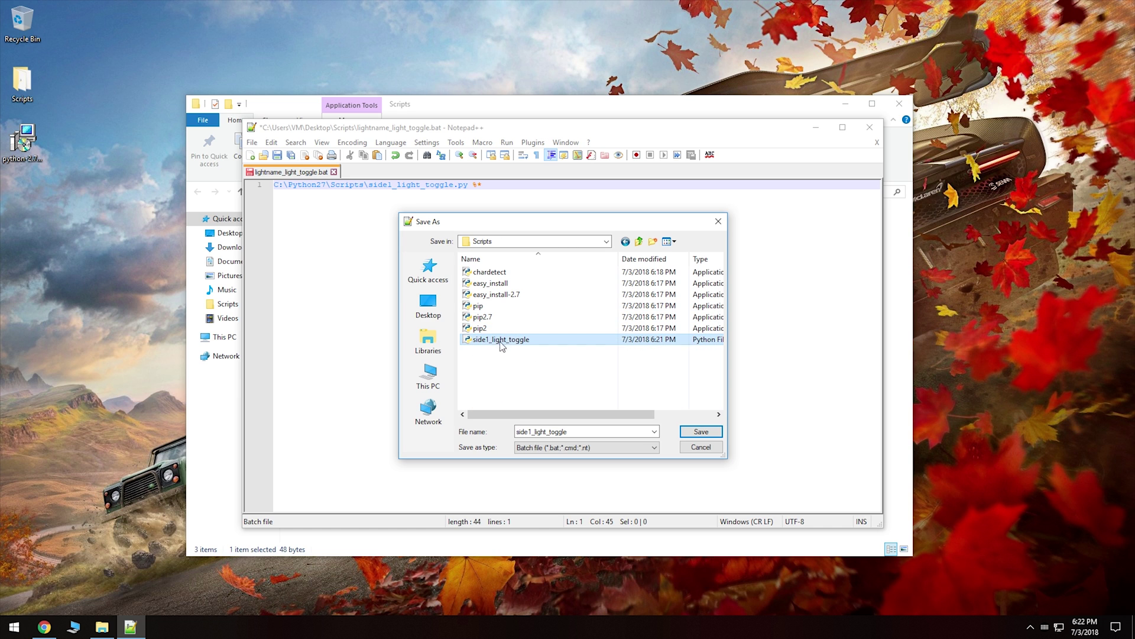
{"action": "left_click", "coordinate": [570, 431]}
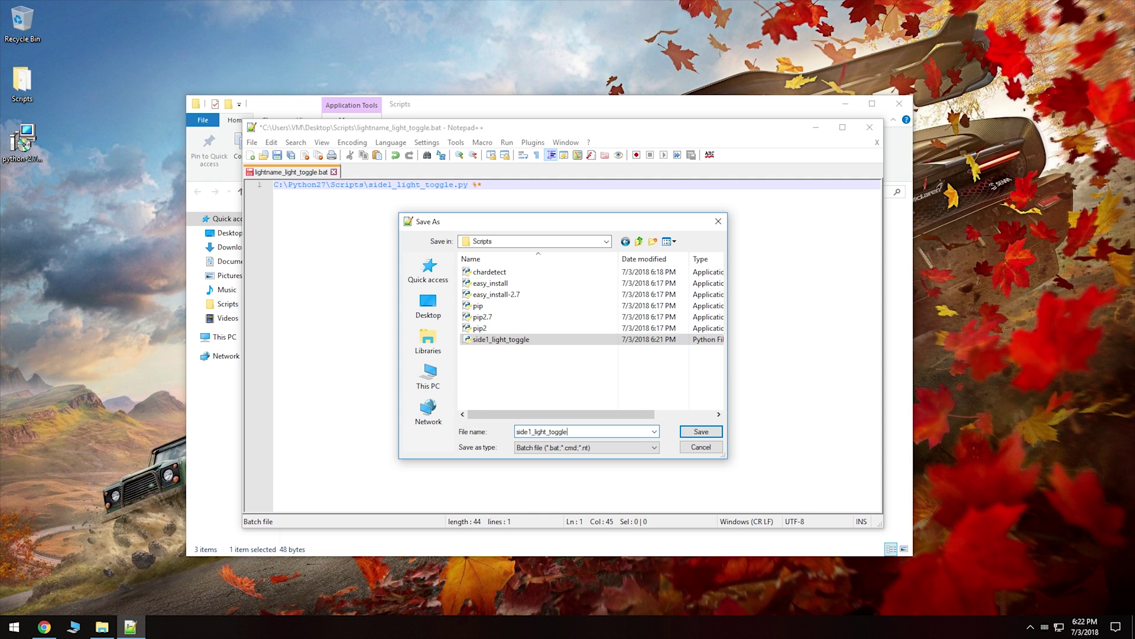
{"action": "type", "text": ".bat"}
{"action": "left_click", "coordinate": [702, 432]}
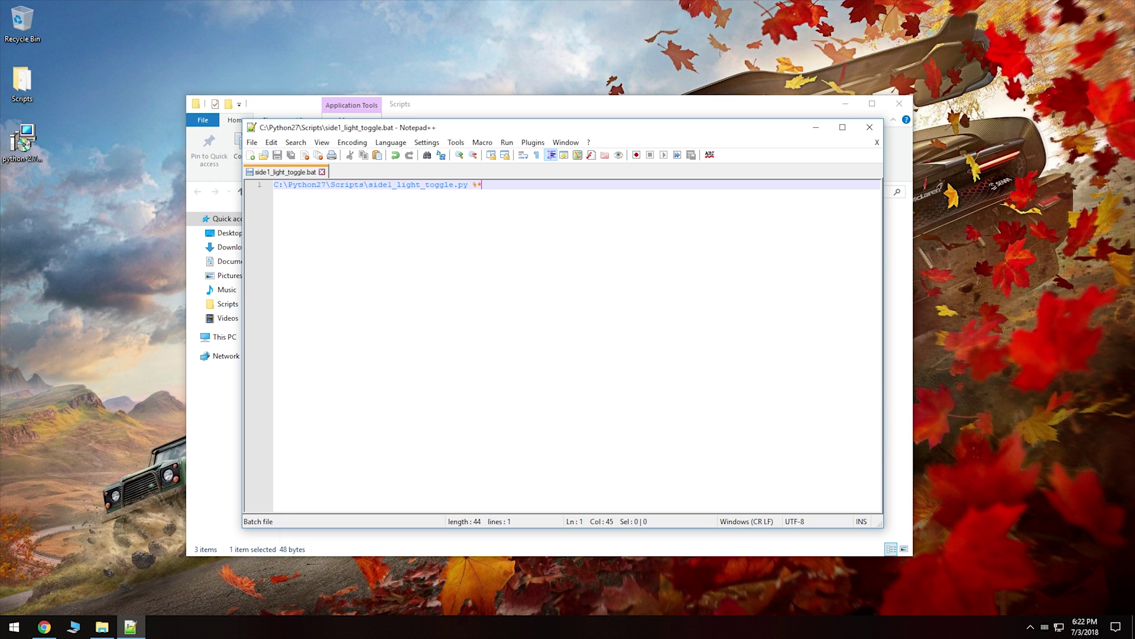
{"action": "left_click", "coordinate": [321, 171]}
{"action": "left_click", "coordinate": [902, 274]}
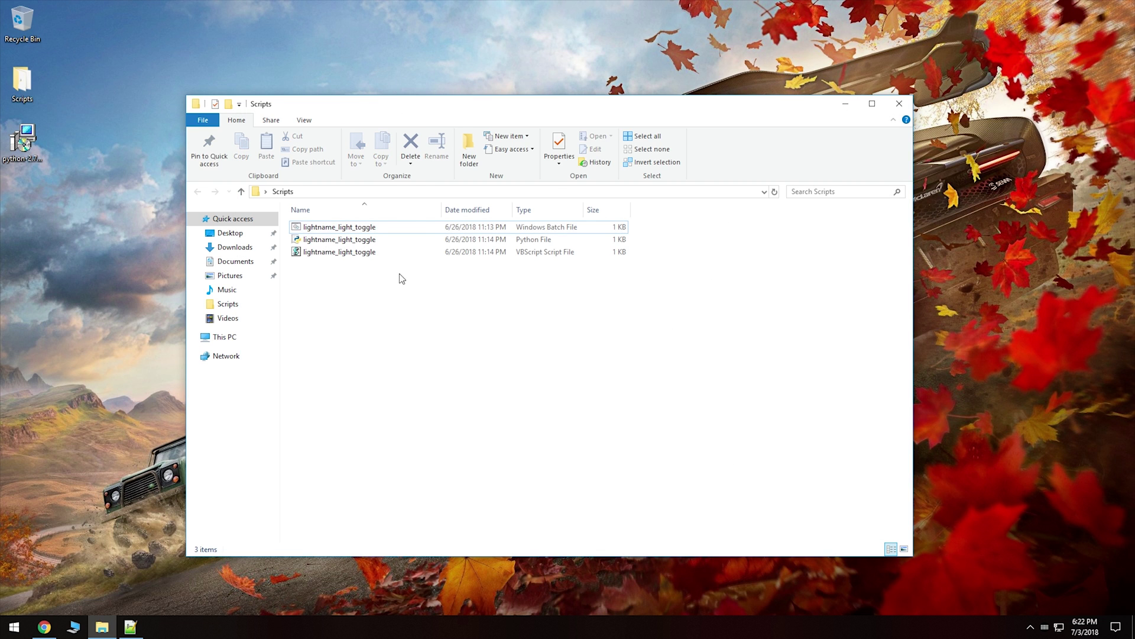
Step: Open the VBScript file in Notepad++ and change lightname to side1 in its file path
{"action": "right_click", "coordinate": [392, 253]}
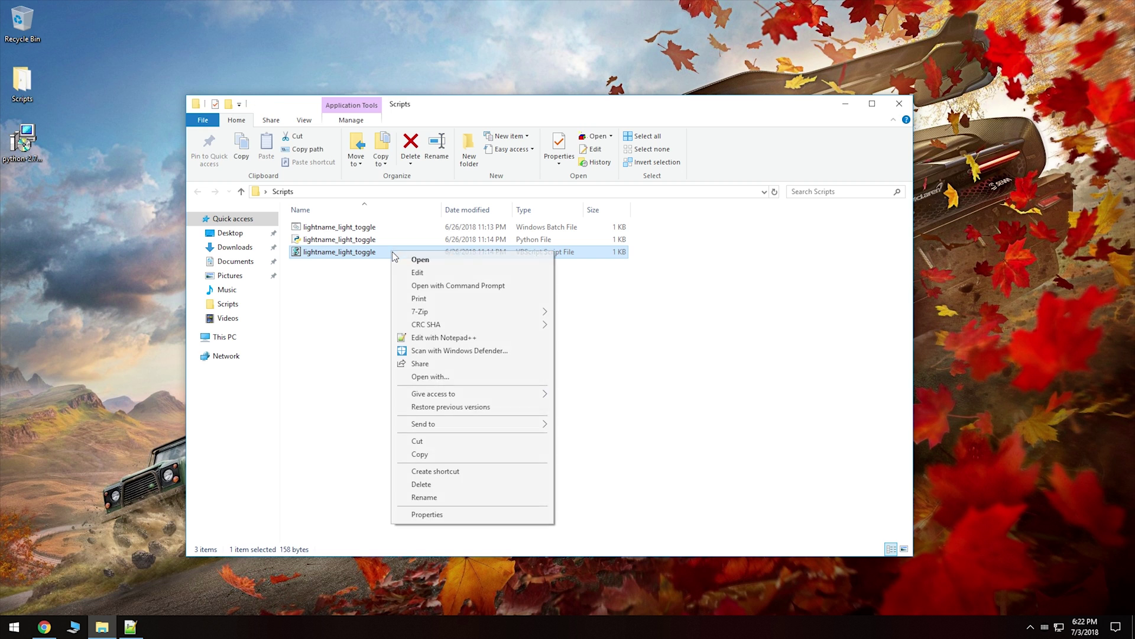
{"action": "left_click", "coordinate": [432, 335]}
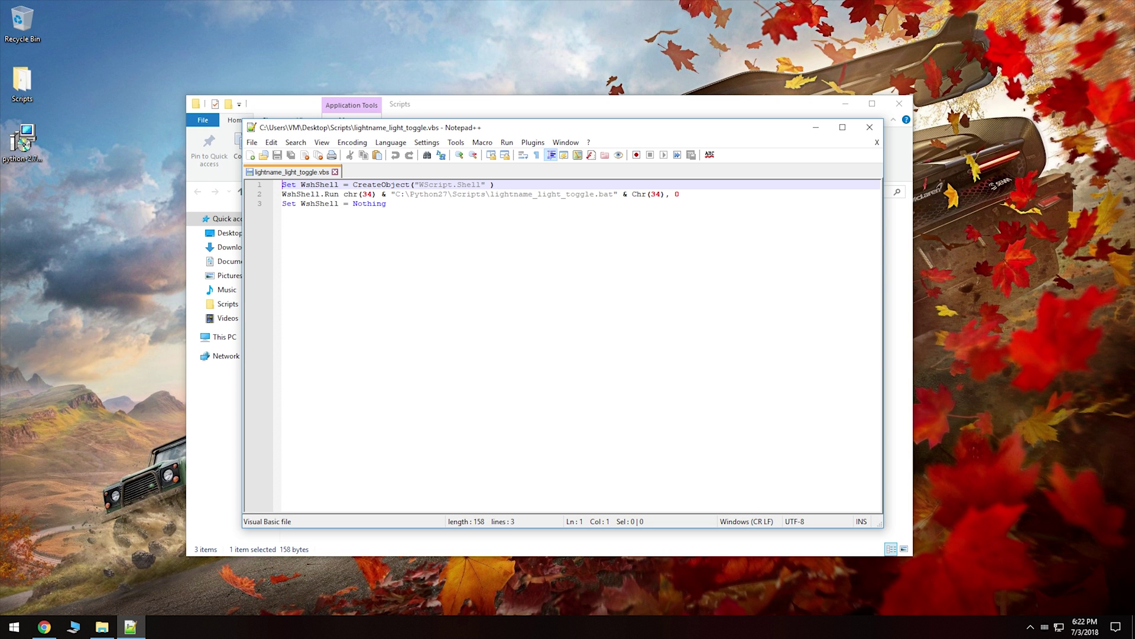
{"action": "left_click", "coordinate": [528, 194]}
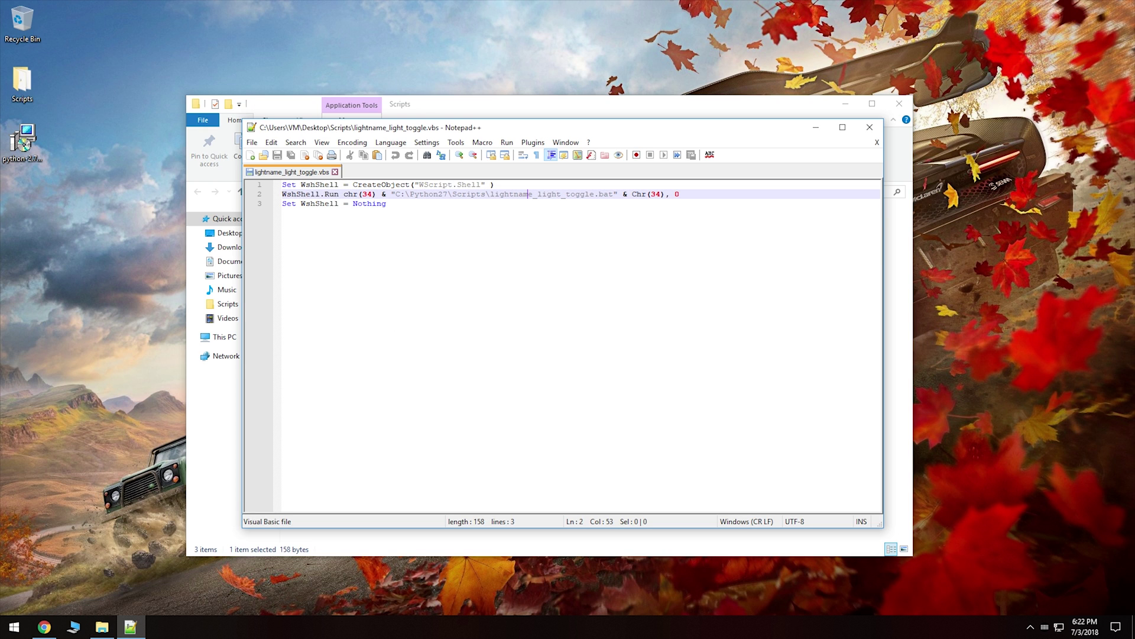
{"action": "left_click_drag", "start_coordinate": [533, 194], "coordinate": [490, 194]}
{"action": "type", "text": "sidel"}
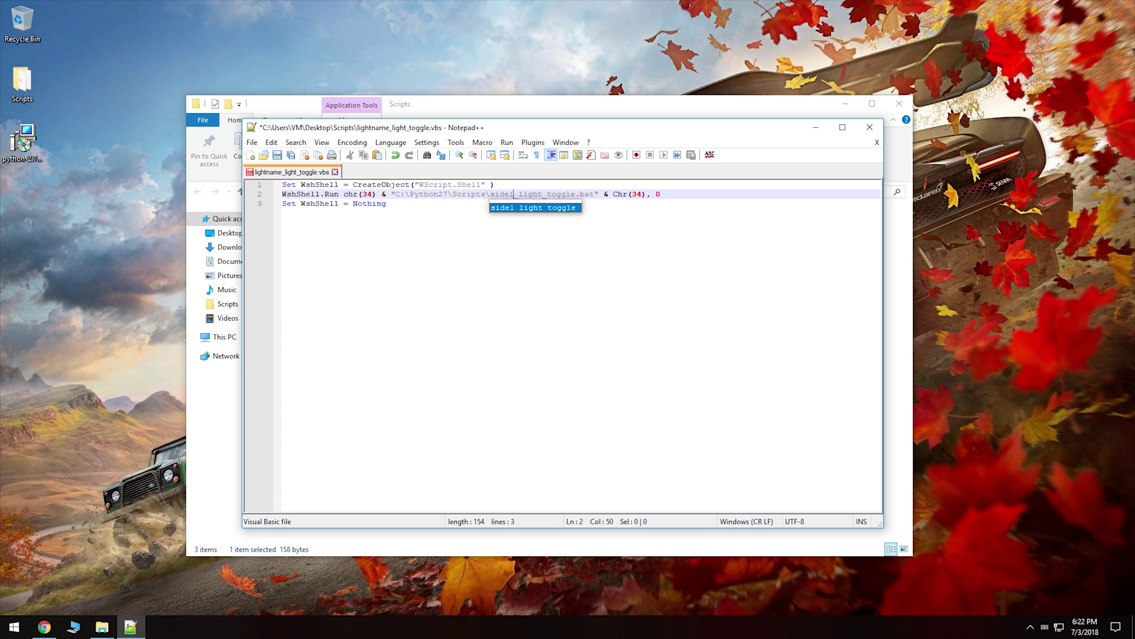
Step: Save the script as side1_light_toggle.vbs in C:\Python27\Scripts
{"action": "left_click", "coordinate": [252, 142]}
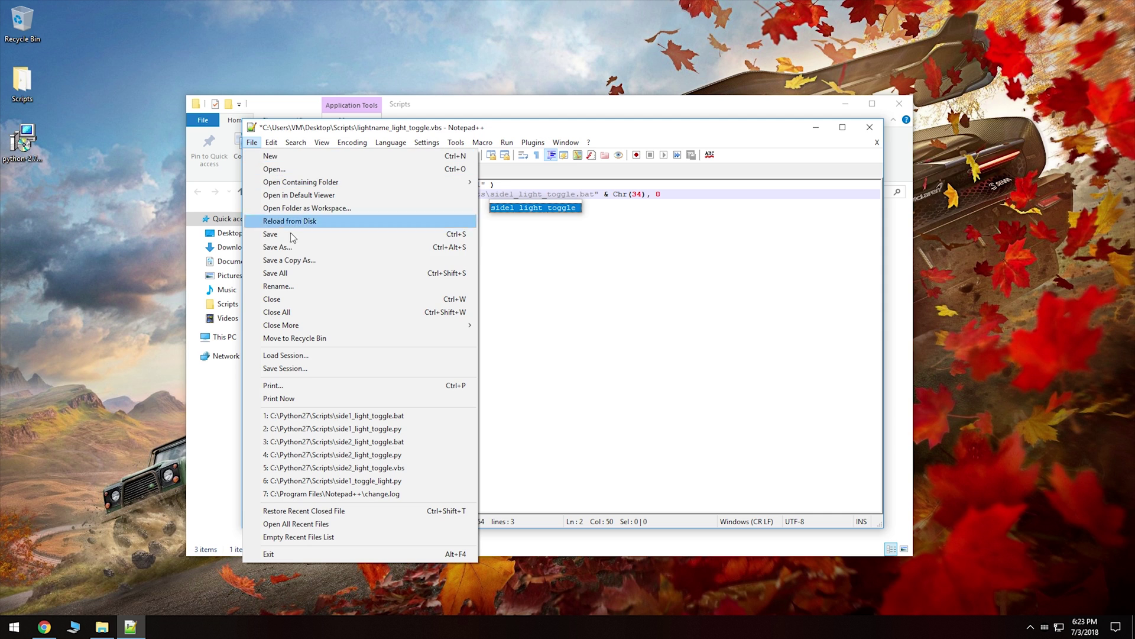
{"action": "left_click", "coordinate": [290, 247]}
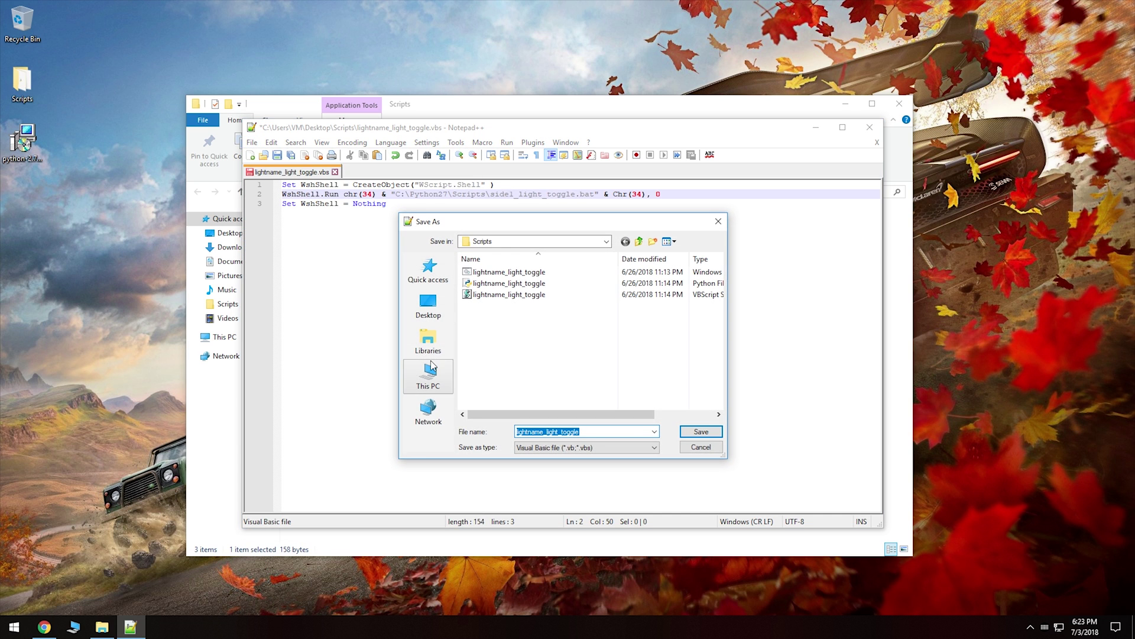
{"action": "left_click", "coordinate": [431, 365]}
{"action": "scroll", "coordinate": [578, 354], "scroll_direction": "down", "scroll_amount": 3}
{"action": "double_click", "coordinate": [526, 373]}
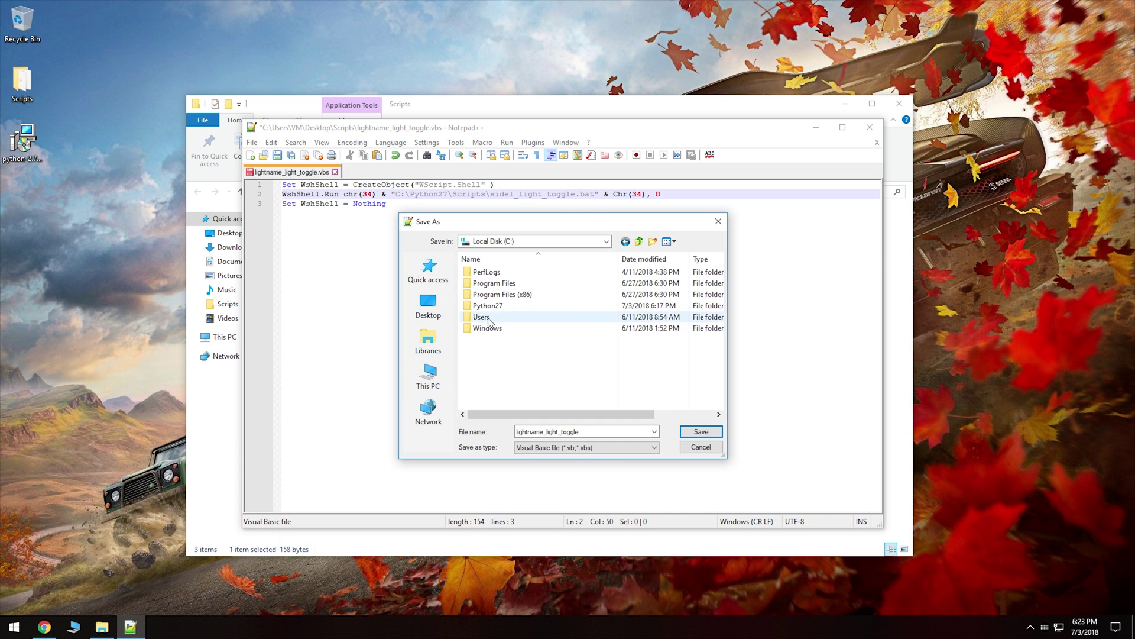
{"action": "double_click", "coordinate": [506, 305]}
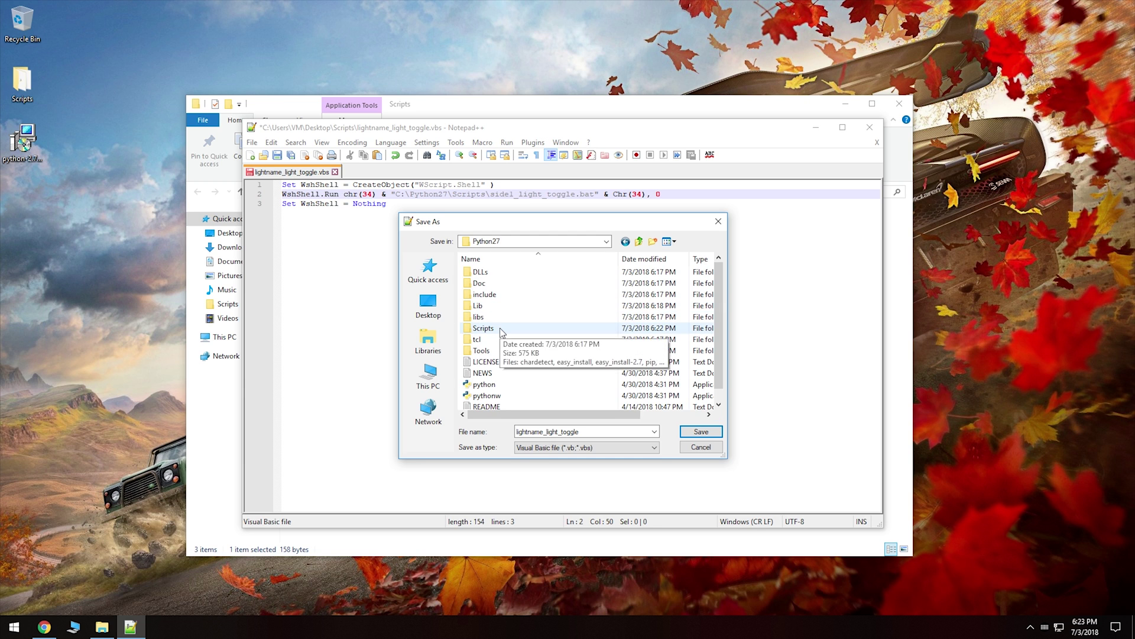
{"action": "double_click", "coordinate": [504, 329]}
{"action": "left_click", "coordinate": [501, 350]}
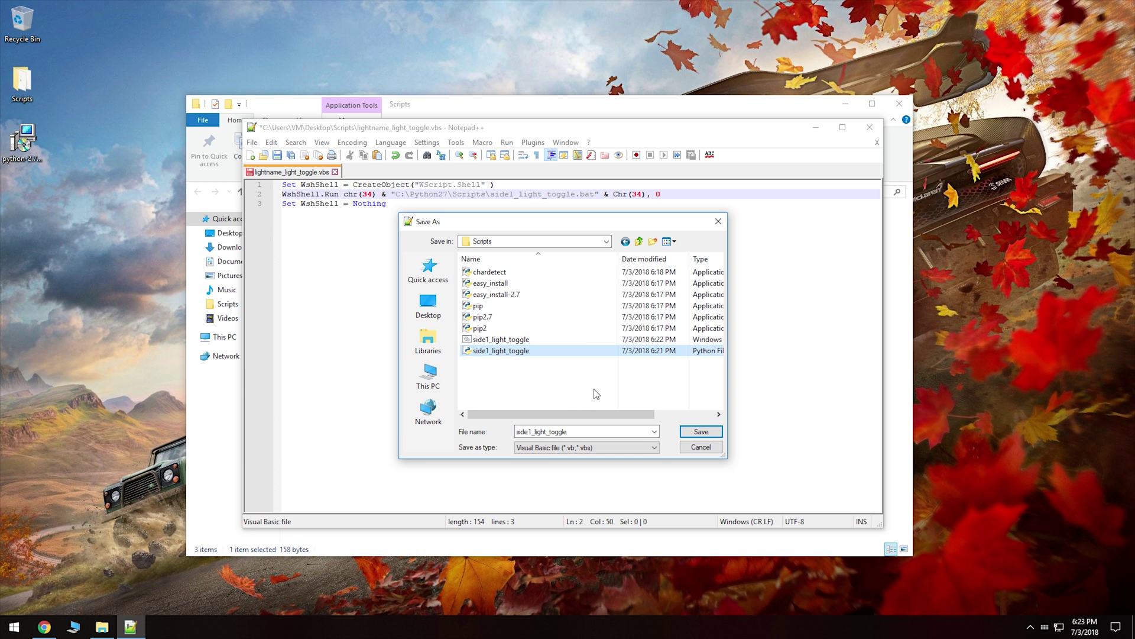
{"action": "left_click", "coordinate": [582, 431]}
{"action": "left_click", "coordinate": [582, 431]}
{"action": "type", "text": "."}
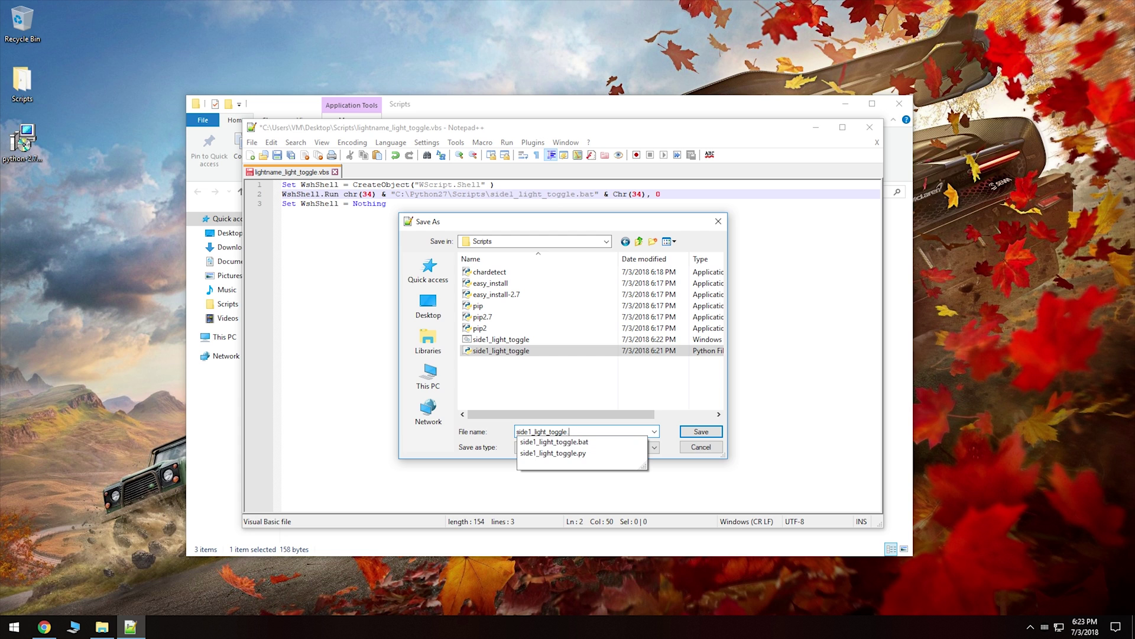
{"action": "type", "text": "vbs"}
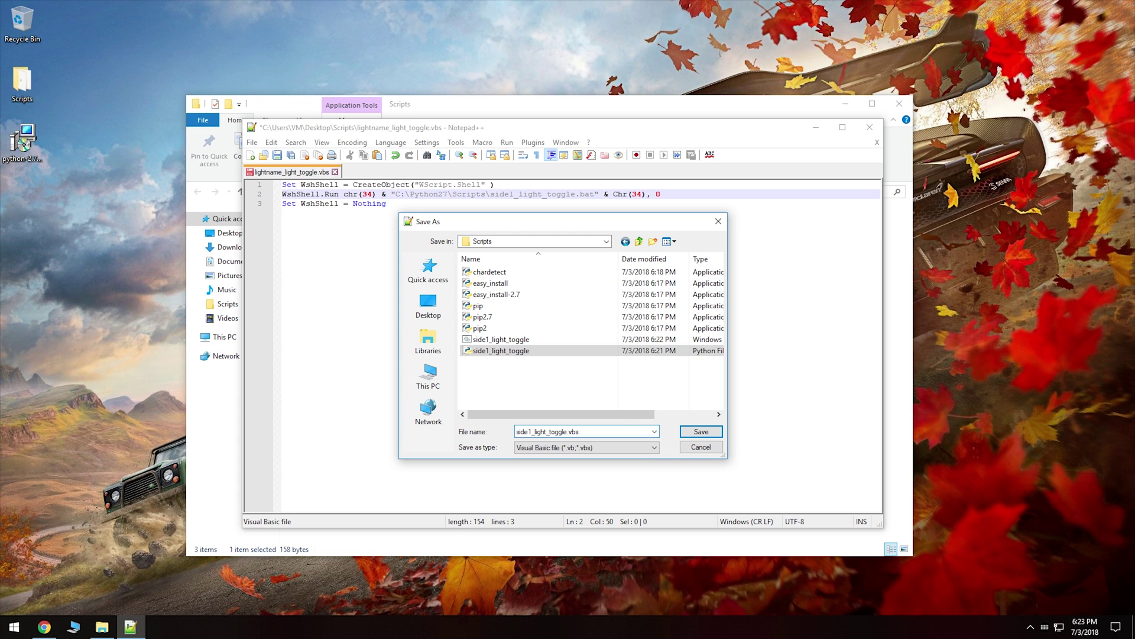
{"action": "left_click", "coordinate": [706, 429]}
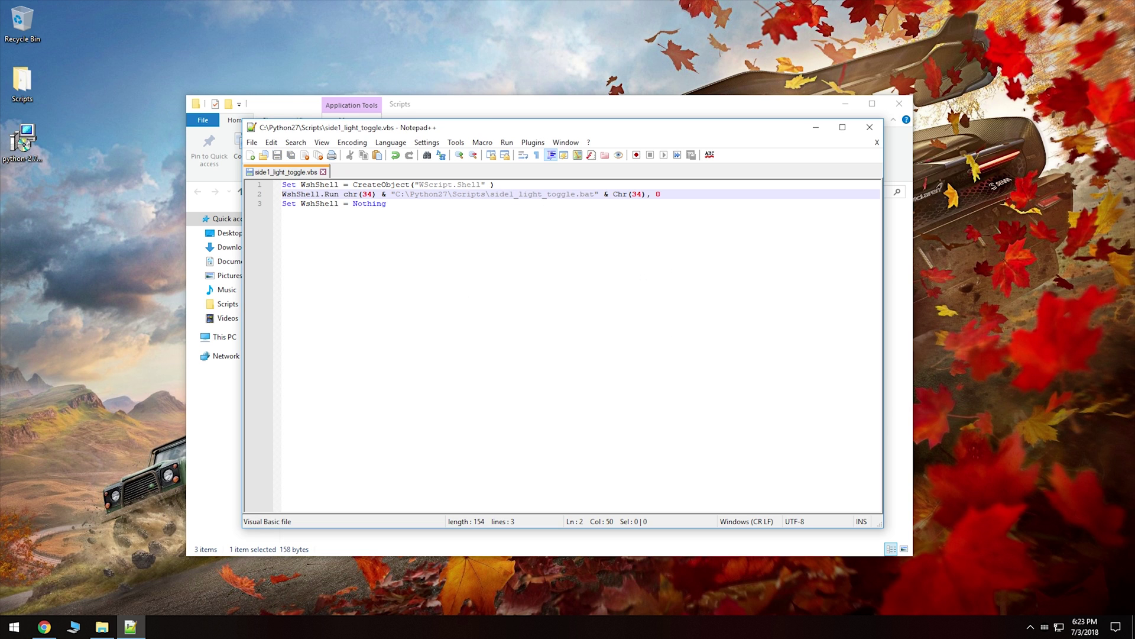
Step: Close the .vbs file, Notepad++ and the Scripts folder window
{"action": "left_click", "coordinate": [323, 172]}
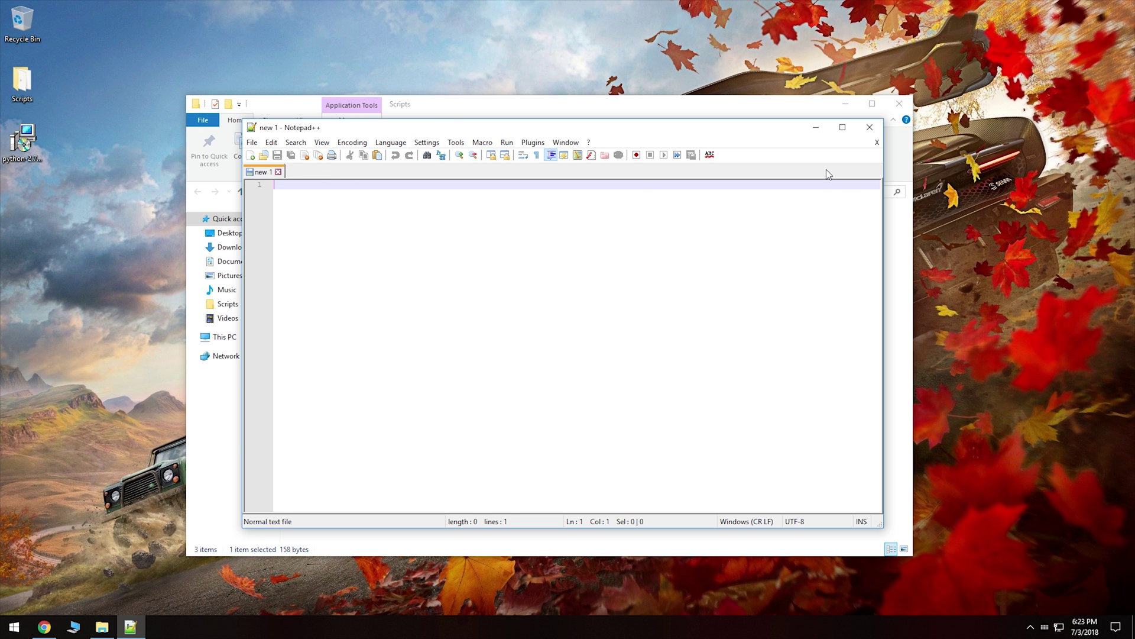
{"action": "left_click", "coordinate": [870, 127]}
{"action": "left_click", "coordinate": [899, 103]}
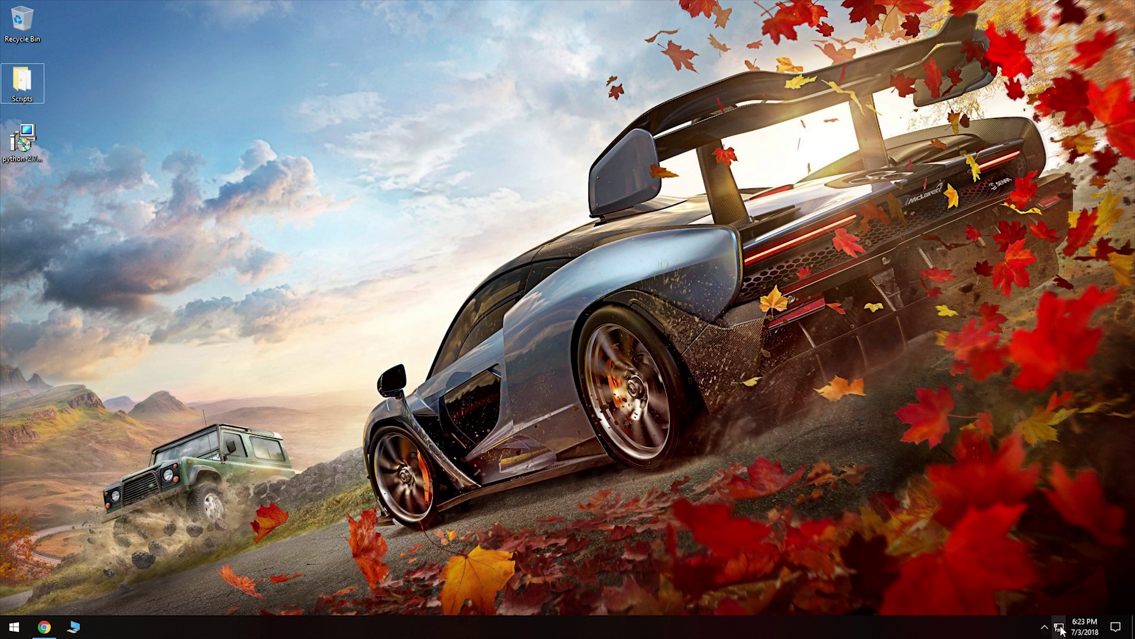
{"action": "left_click", "coordinate": [1044, 629]}
{"action": "left_click", "coordinate": [1043, 630]}
Step: Launch the Stream Deck app from Windows search
{"action": "key", "text": "super"}
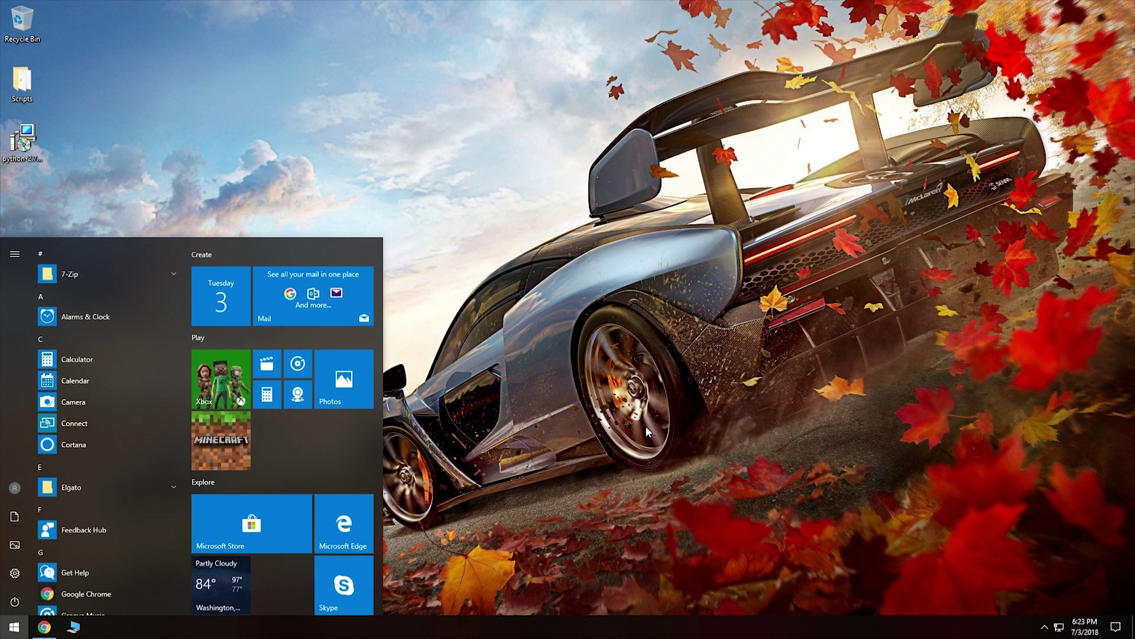
{"action": "type", "text": "st"}
{"action": "key", "text": "BackSpace"}
{"action": "key", "text": "BackSpace"}
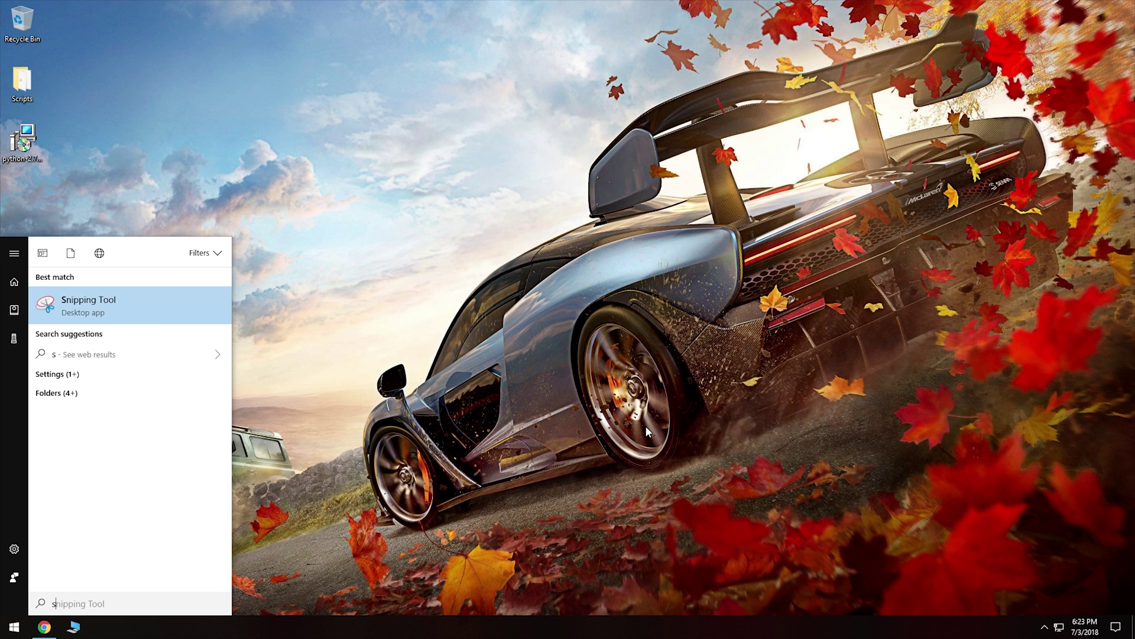
{"action": "type", "text": "ste"}
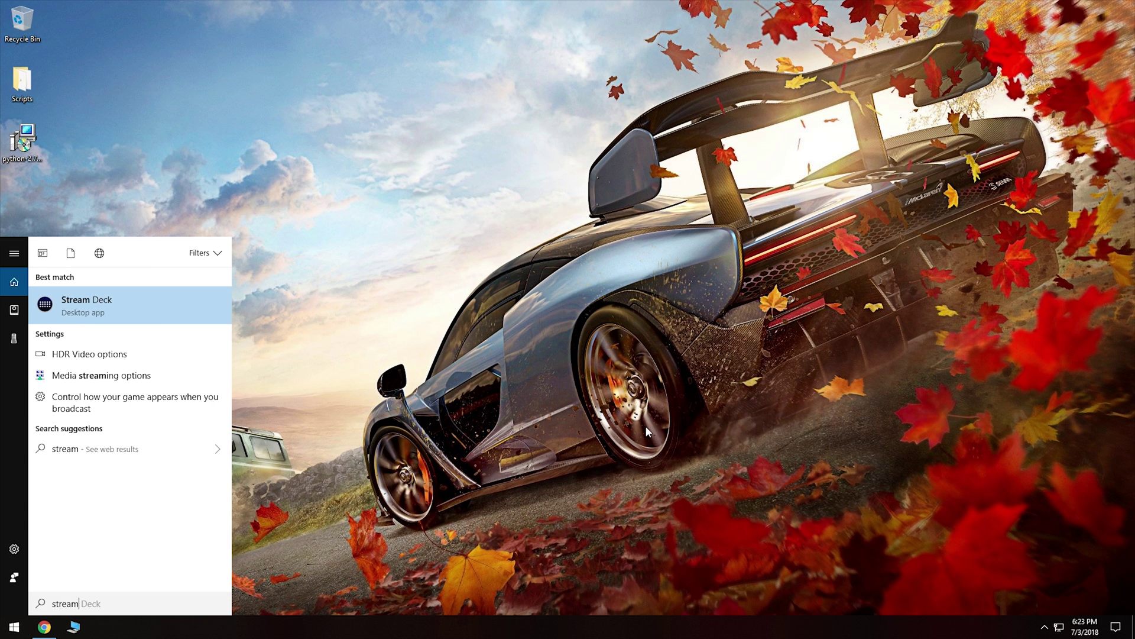
{"action": "key", "text": "Return"}
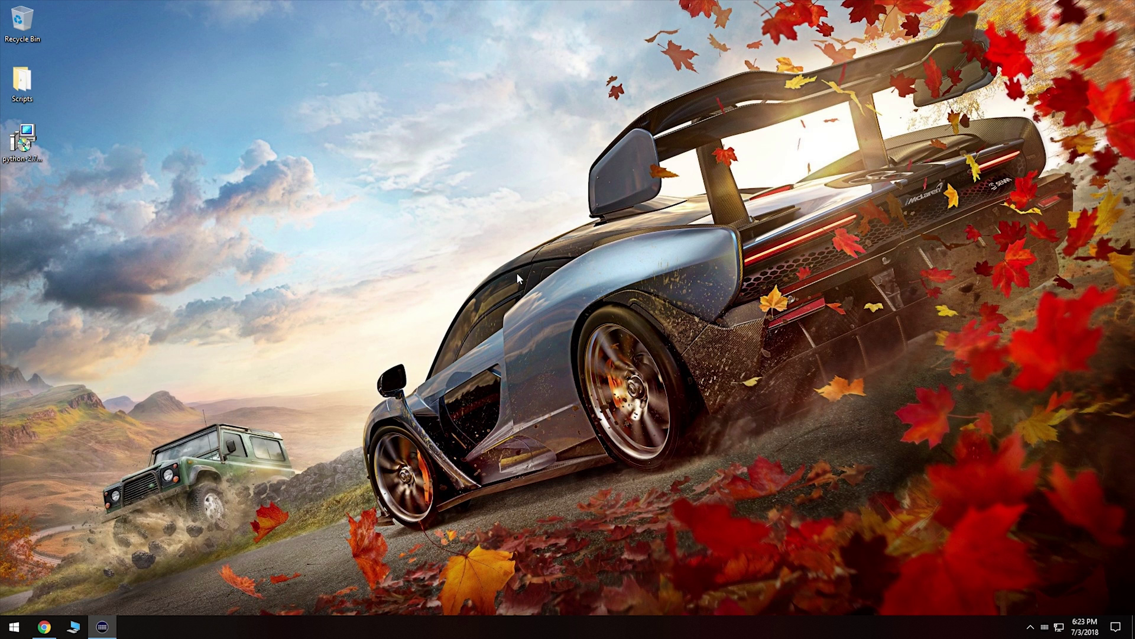
Step: Delete the RIGHT LIGHT and LEFT LIGHT keys
{"action": "left_click", "coordinate": [482, 250]}
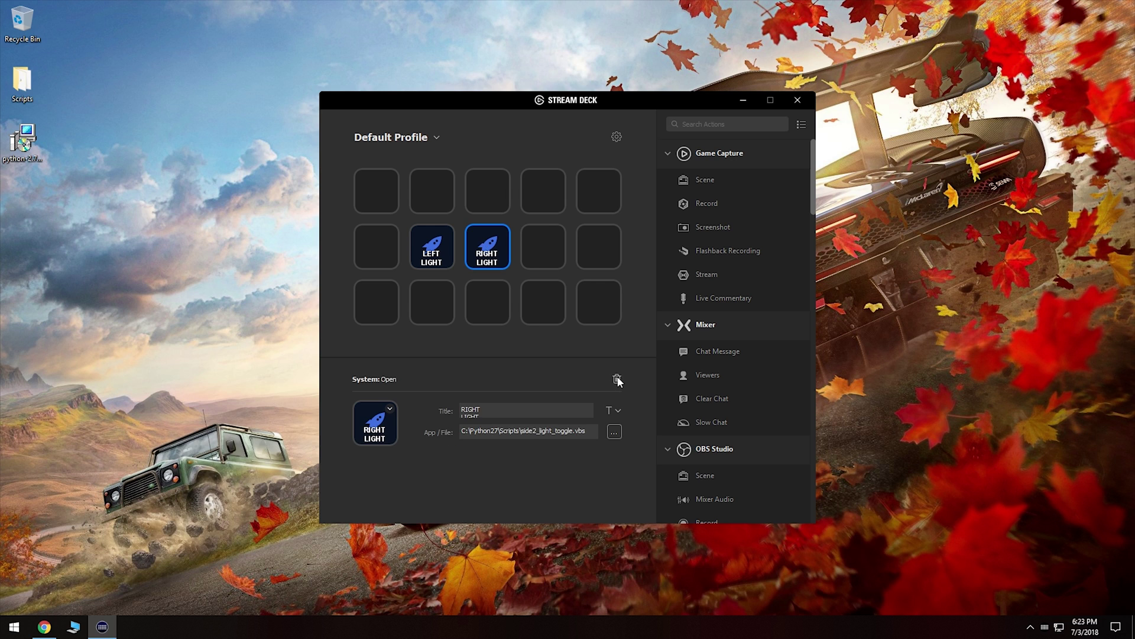
{"action": "left_click", "coordinate": [617, 379]}
{"action": "left_click", "coordinate": [451, 259]}
{"action": "left_click", "coordinate": [616, 378]}
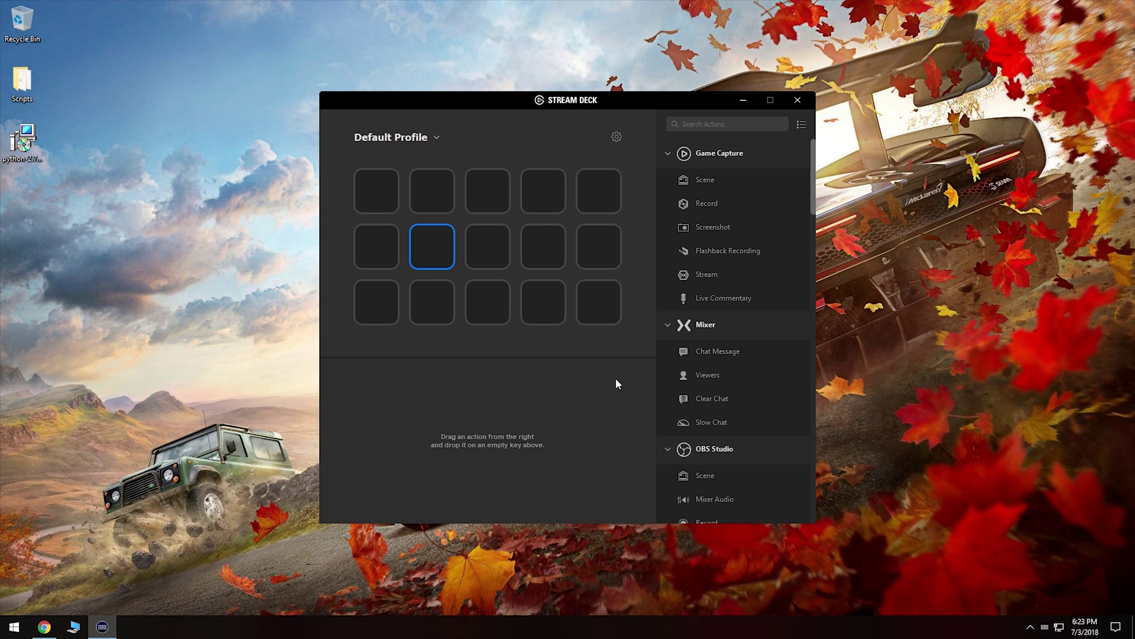
Step: Place a System Open action on the key at row 2, column 3
{"action": "scroll", "coordinate": [751, 190], "scroll_direction": "down", "scroll_amount": 15}
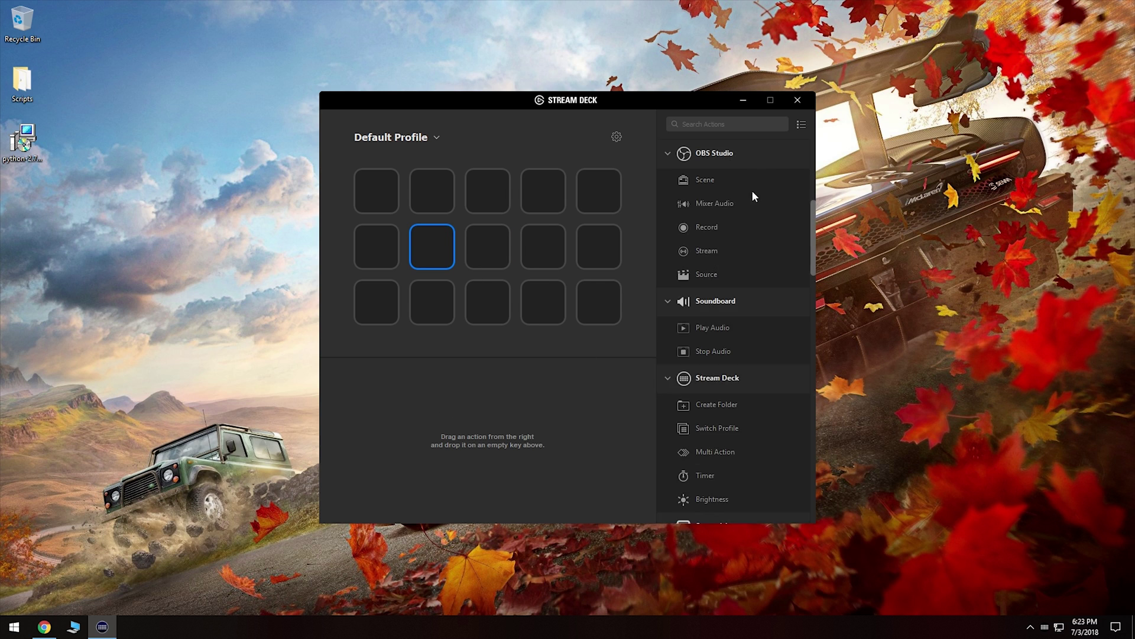
{"action": "scroll", "coordinate": [759, 302], "scroll_direction": "down", "scroll_amount": 3}
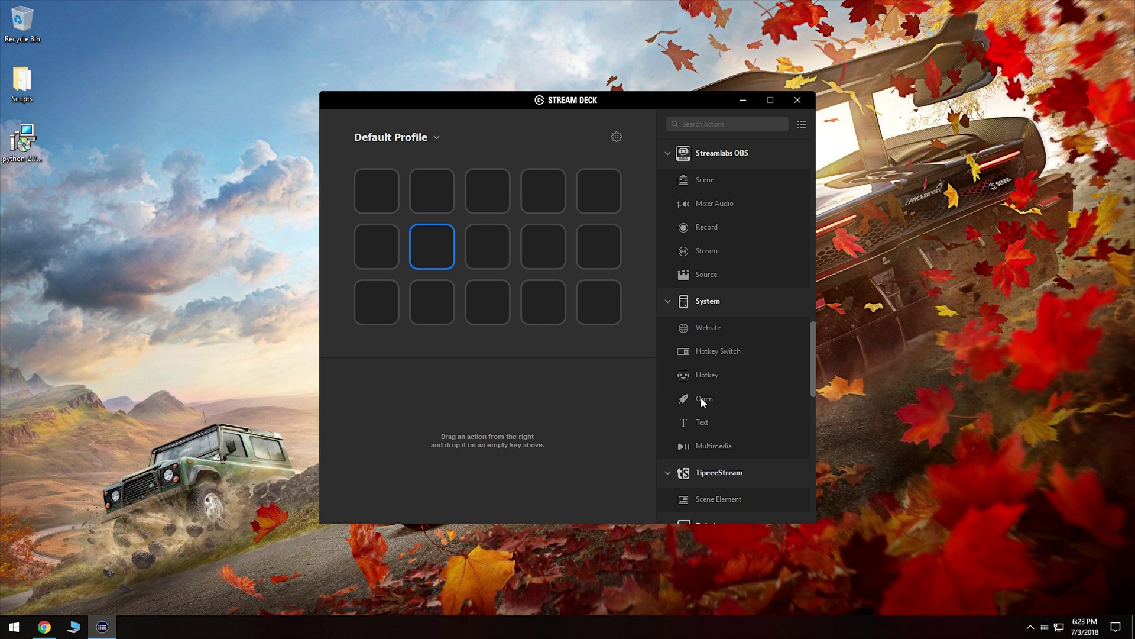
{"action": "left_click_drag", "start_coordinate": [700, 396], "coordinate": [489, 248]}
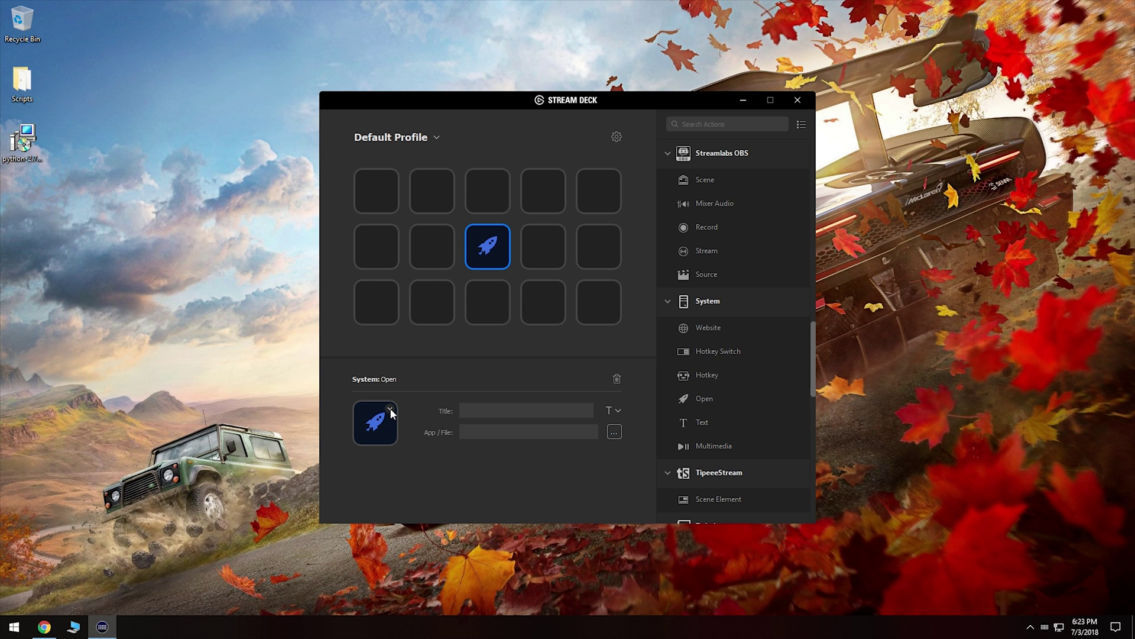
Step: Title the key LEFT LIGHT, with LEFT and LIGHT on separate lines
{"action": "left_click", "coordinate": [461, 409]}
{"action": "type", "text": "LEFT LIG"}
{"action": "key", "text": "BackSpace"}
{"action": "key", "text": "BackSpace"}
{"action": "key", "text": "BackSpace"}
{"action": "key", "text": "BackSpace"}
{"action": "key", "text": "Return"}
{"action": "type", "text": "LIGHT"}
Step: Set the key to open C:\Python27\Scripts\side1_light_toggle.vbs
{"action": "left_click", "coordinate": [615, 432]}
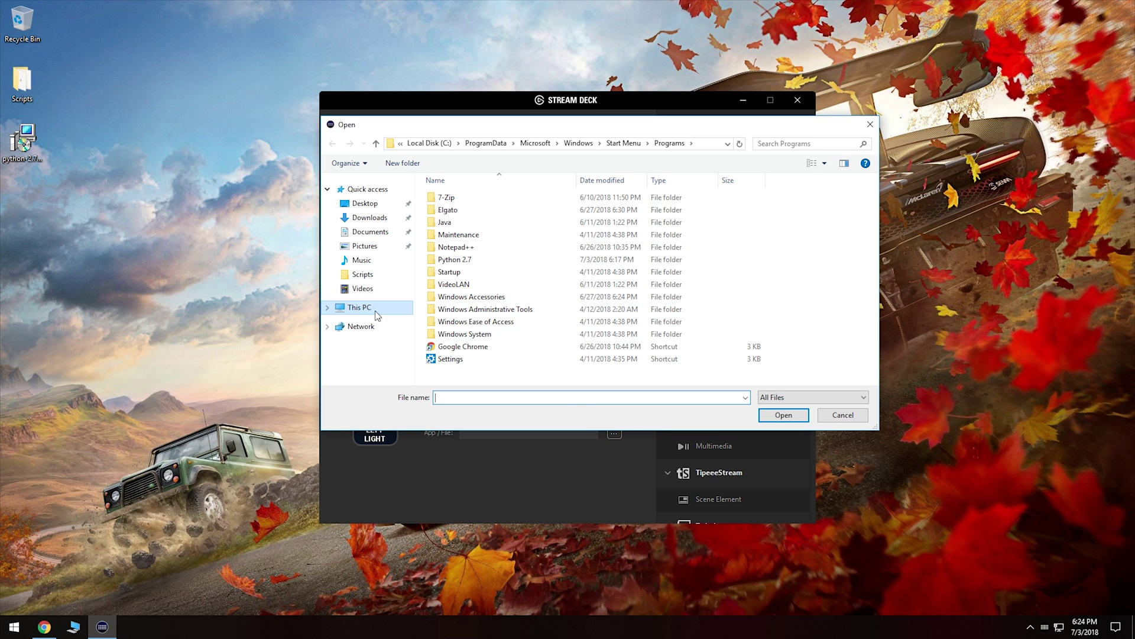
{"action": "left_click", "coordinate": [376, 310]}
{"action": "double_click", "coordinate": [512, 325]}
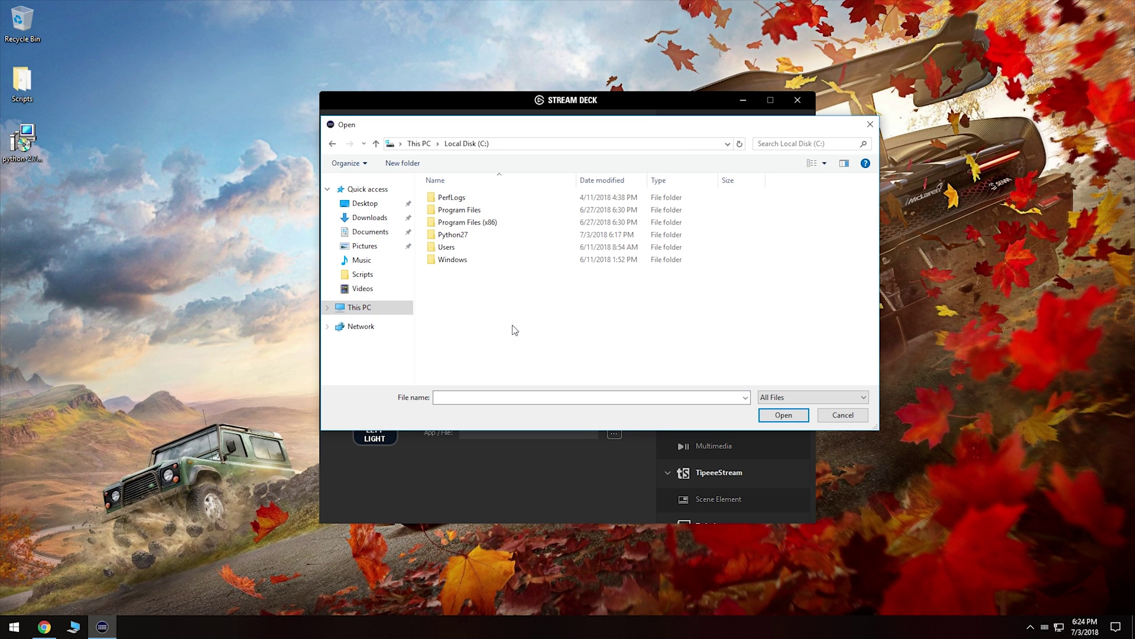
{"action": "double_click", "coordinate": [484, 235]}
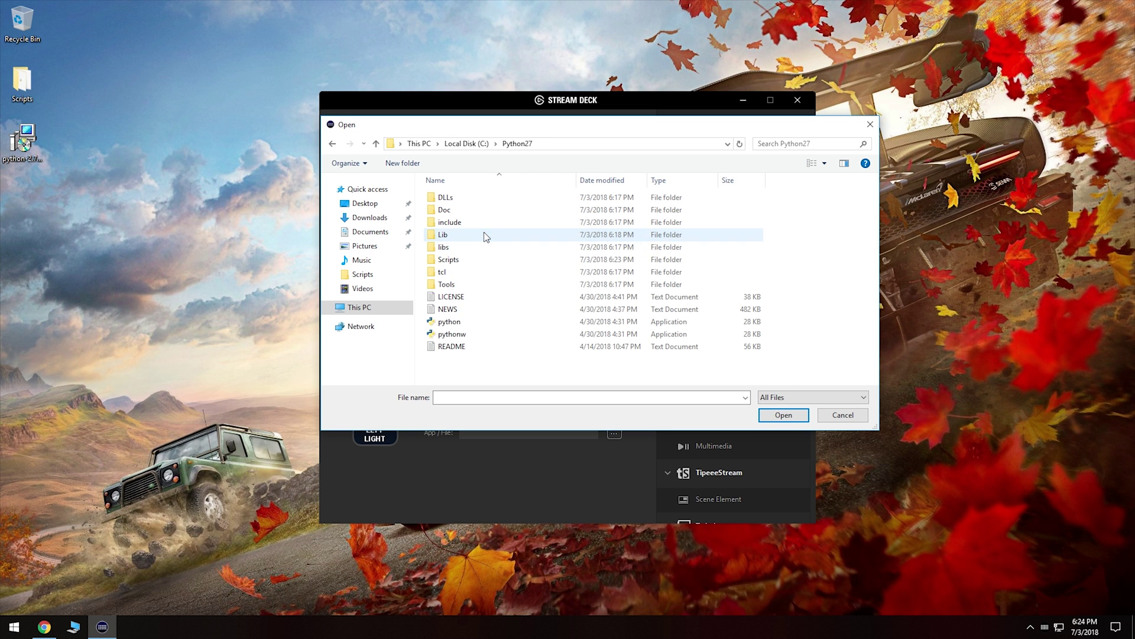
{"action": "double_click", "coordinate": [477, 258]}
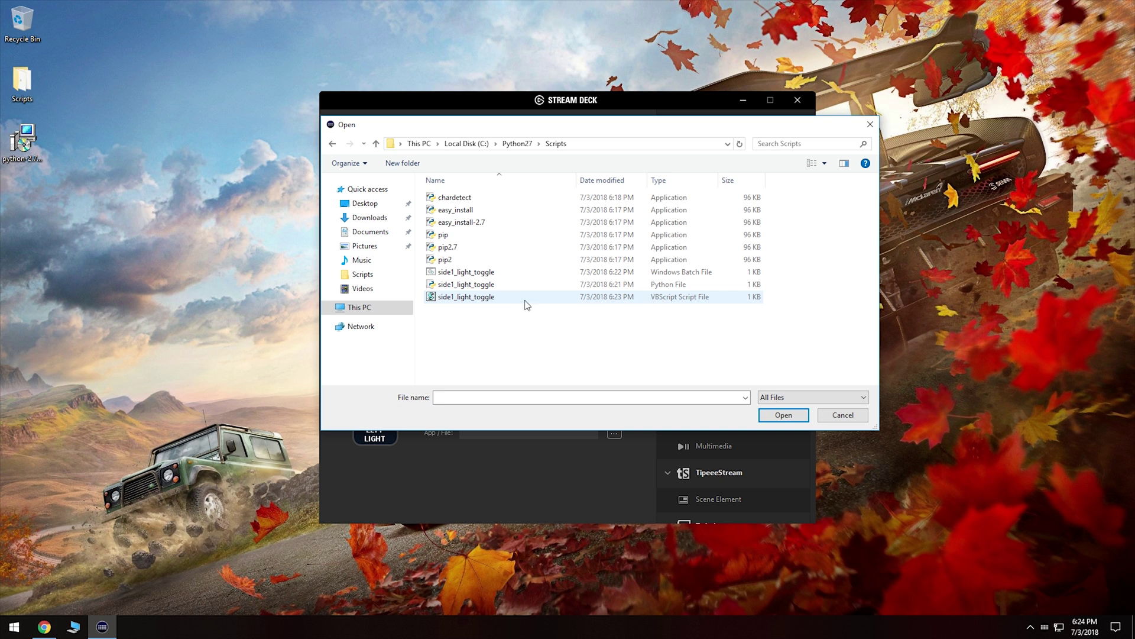
{"action": "left_click", "coordinate": [505, 302]}
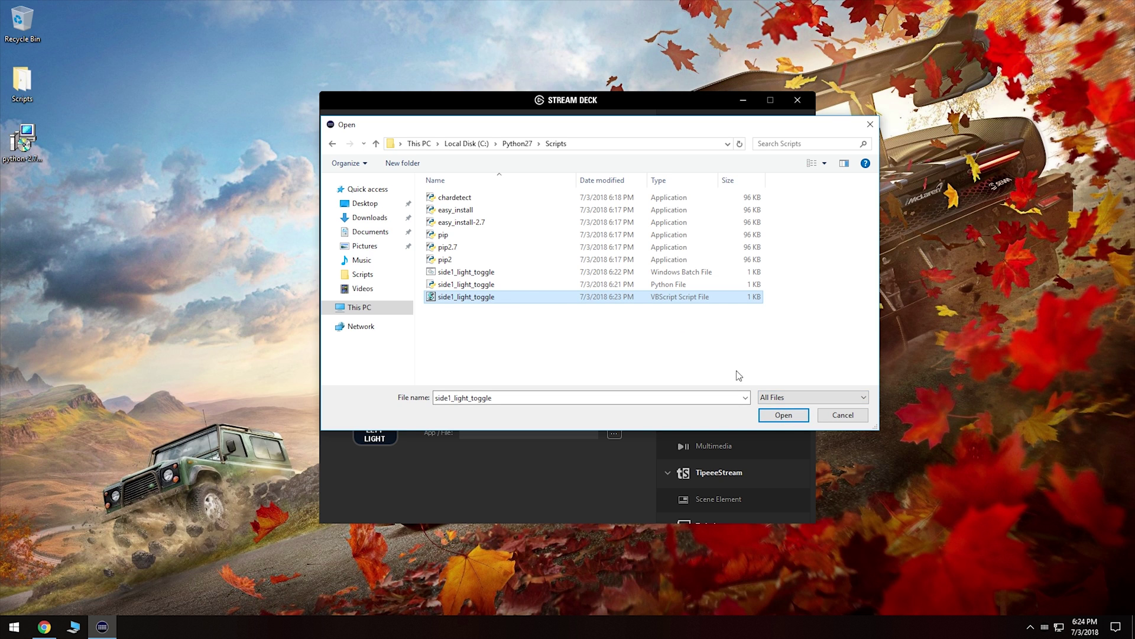
{"action": "left_click", "coordinate": [792, 417]}
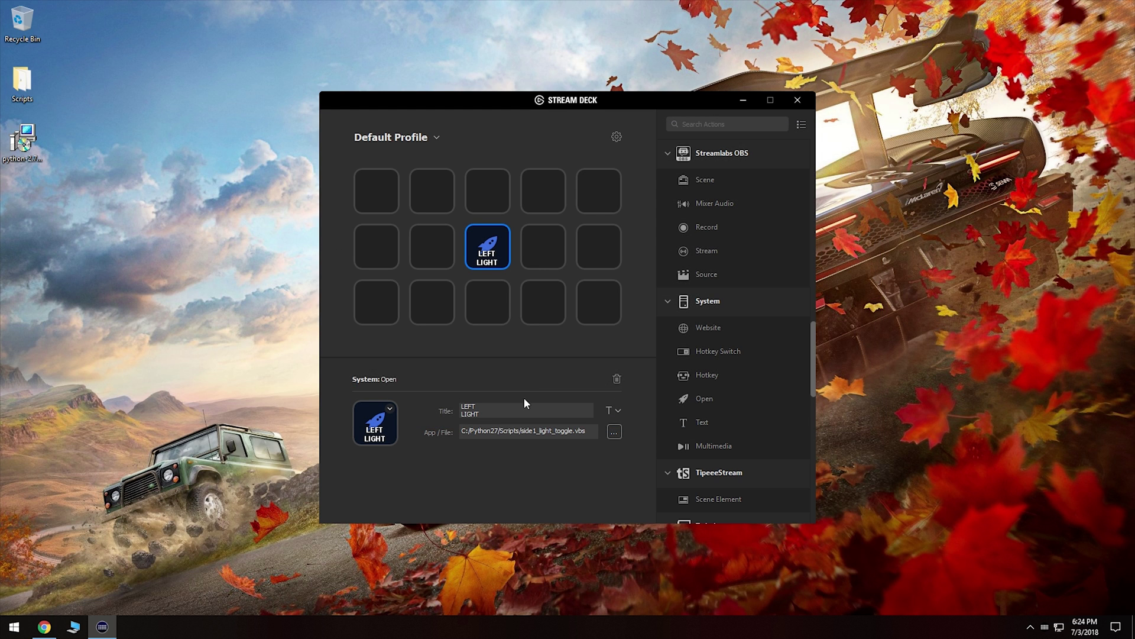